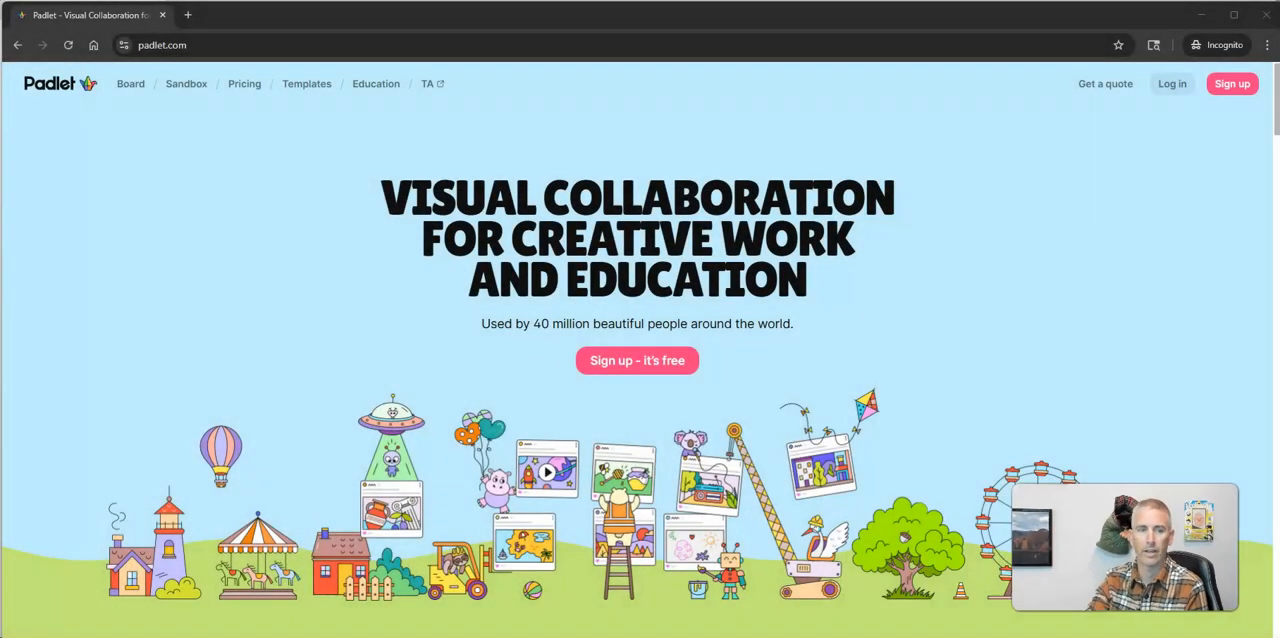
Step: Switch to the logged-in Padlet dashboard and start a Discussion board from the AI recipes
left_click(1181, 90)
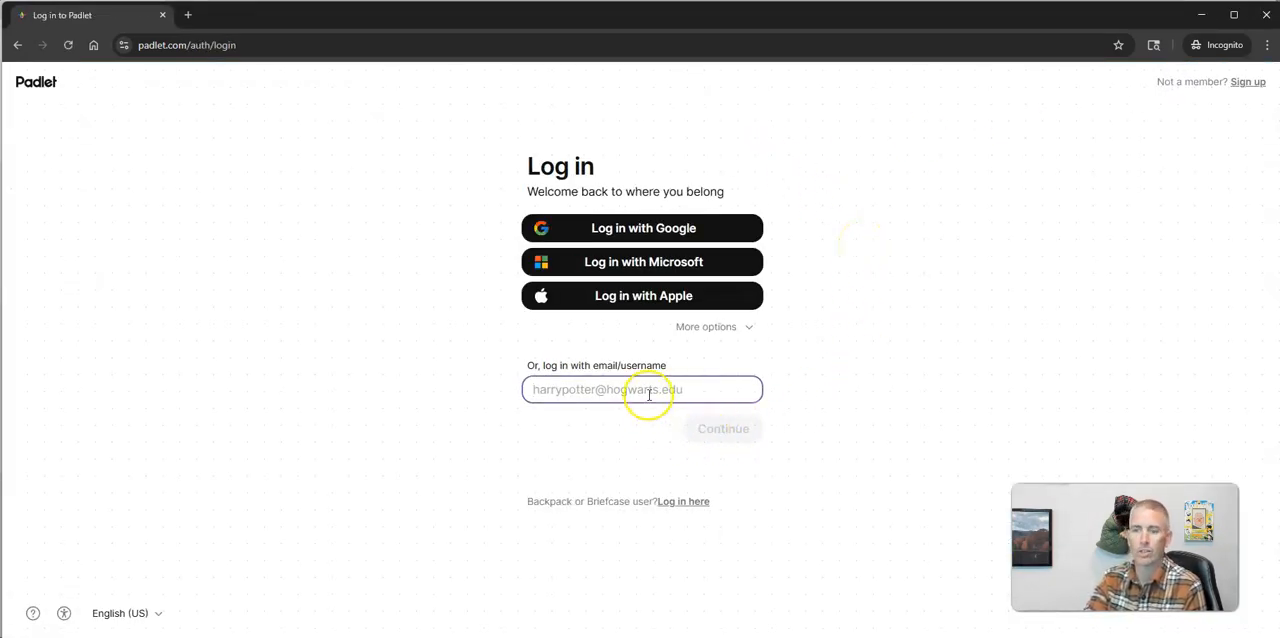
left_click(1200, 19)
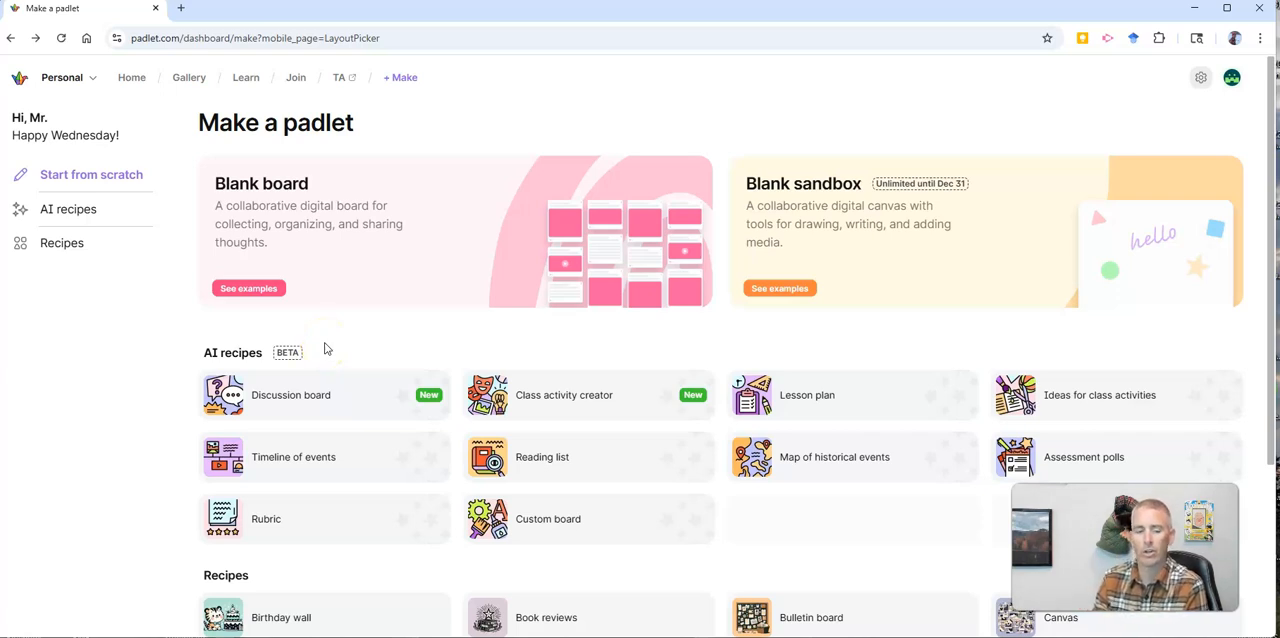
left_click(335, 400)
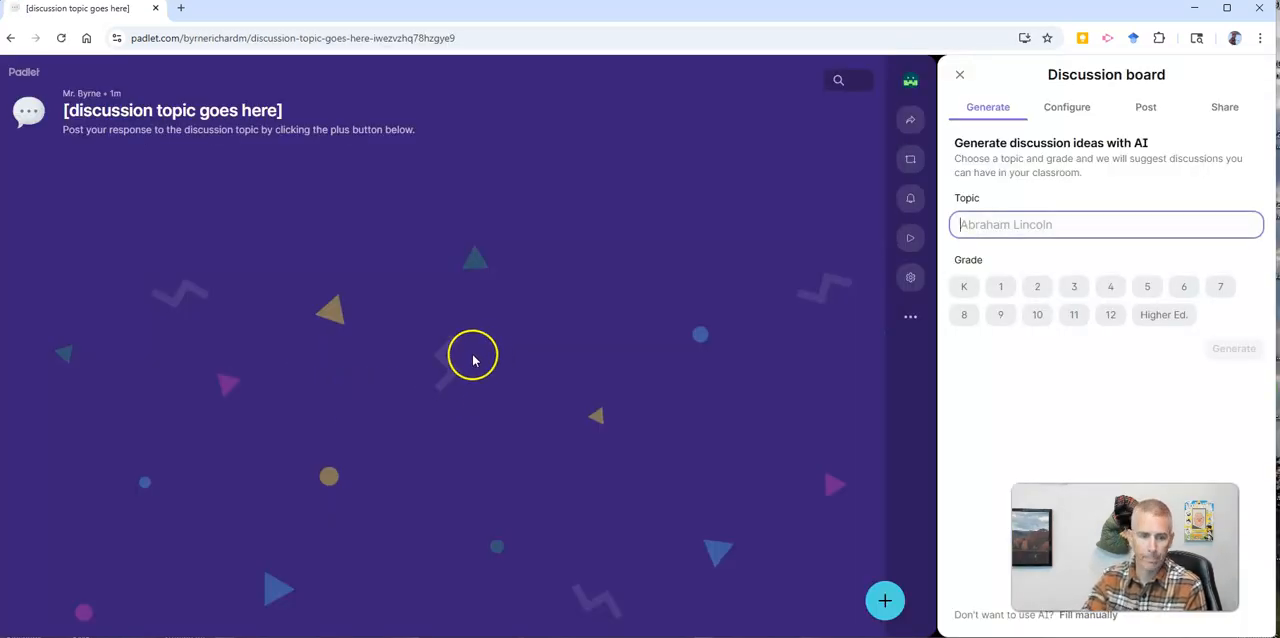
left_click_drag(1115, 545, 138, 527)
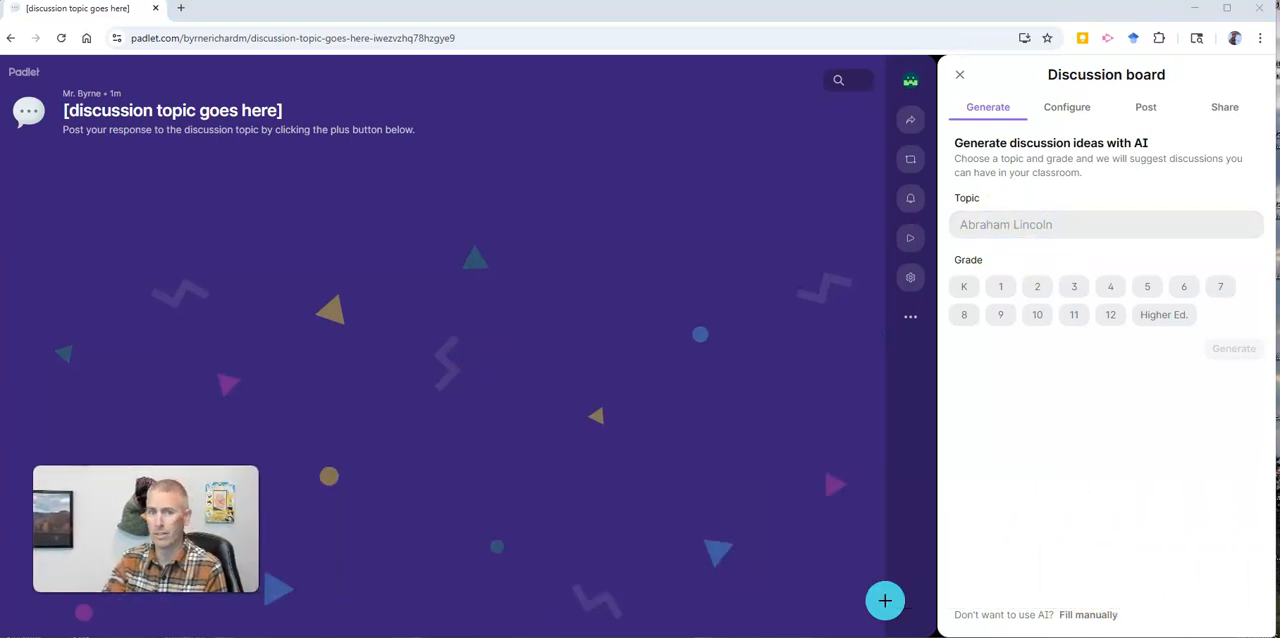
Step: Generate grade 11 discussion ideas with AI on the topic "Who will win the World Series this year? Tell me why that team will win?"
left_click(1092, 228)
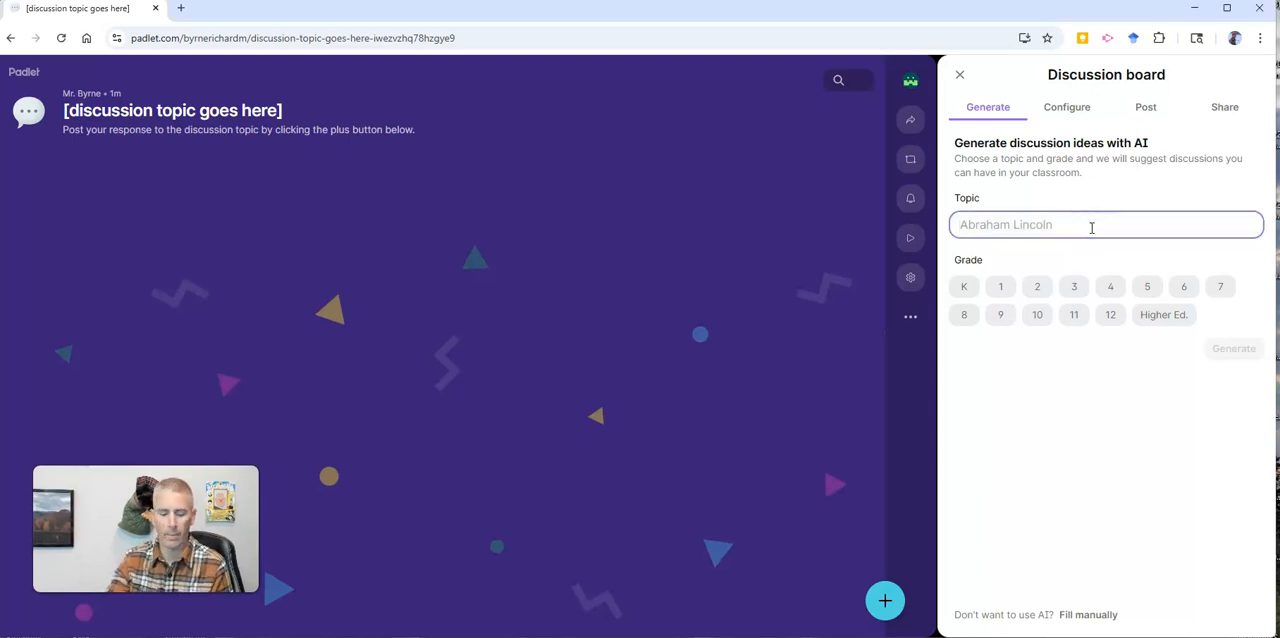
type("W")
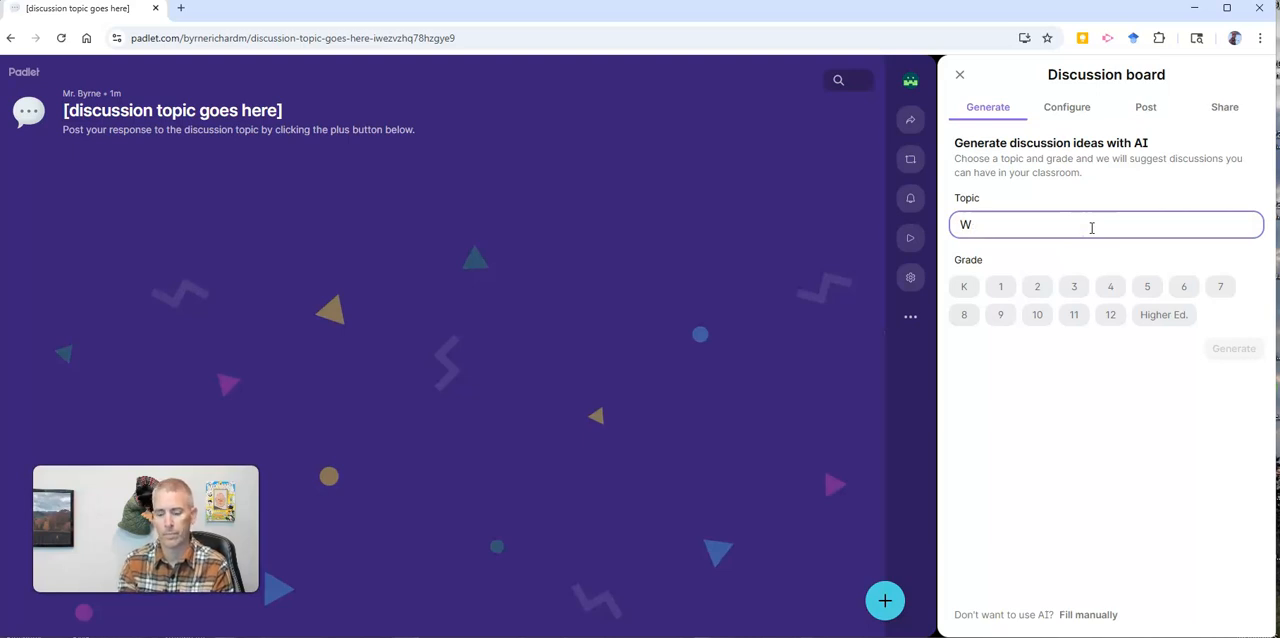
type("ho will win the wor")
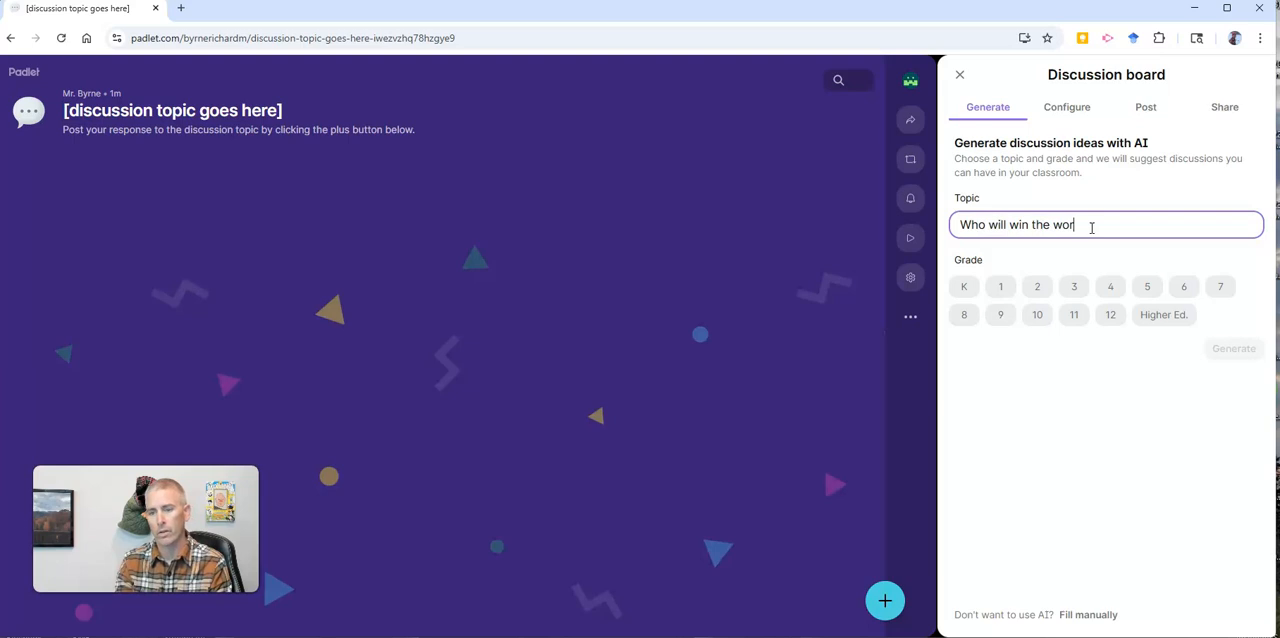
key("BackSpace")
key("BackSpace")
key("BackSpace")
type("World")
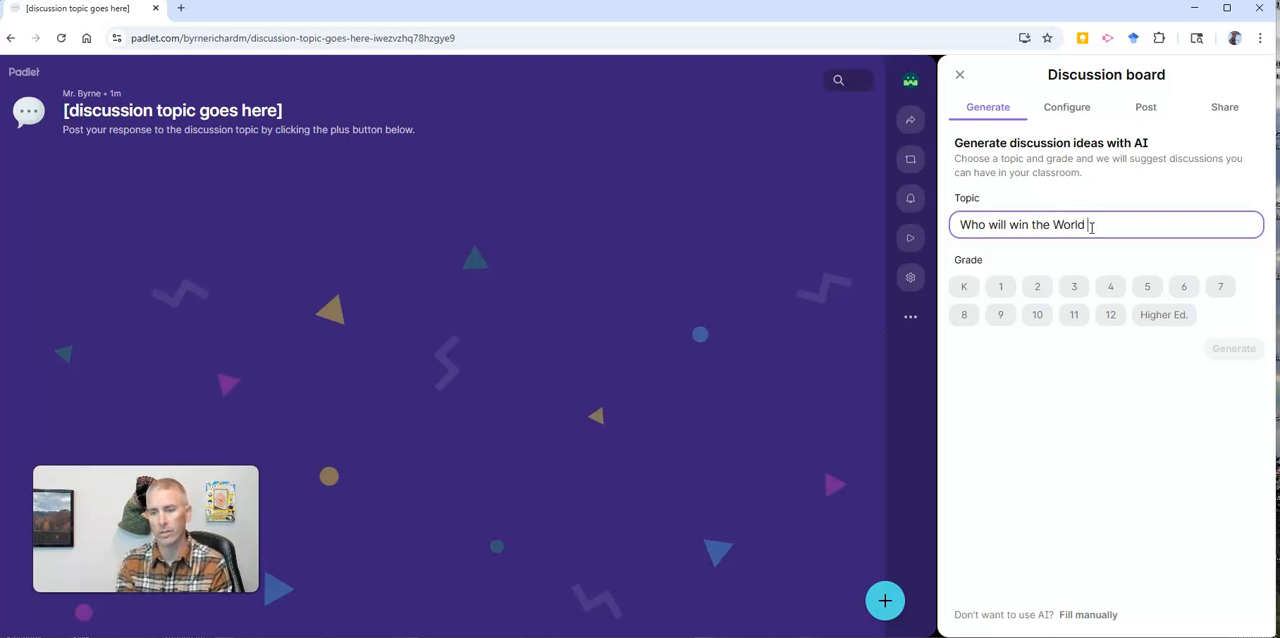
type(" Series thi")
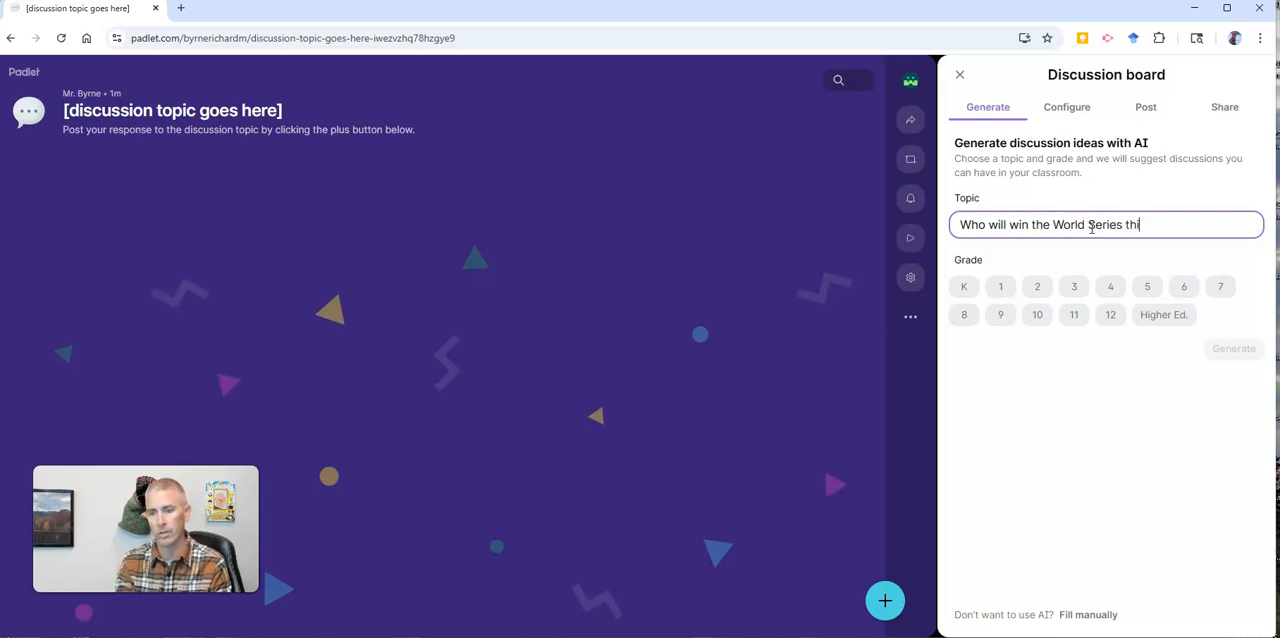
type("s year? ")
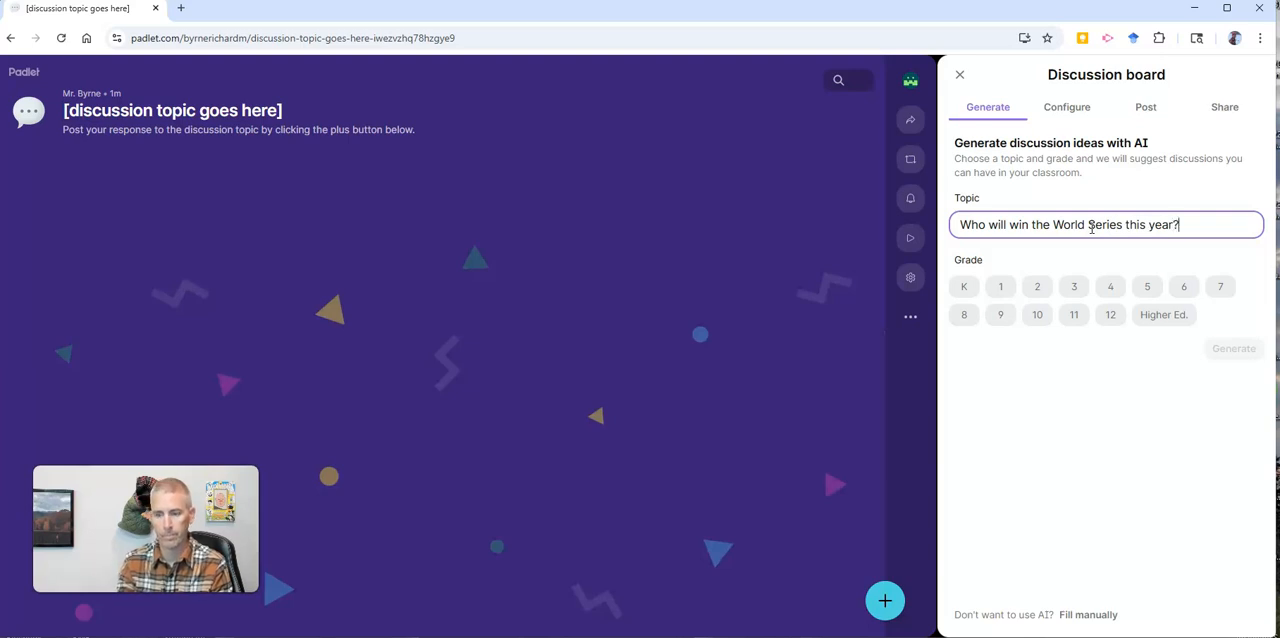
type("N")
key("BackSpace")
type("Tell me why that time")
key("BackSpace")
key("BackSpace")
key("BackSpace")
type("eam will win?")
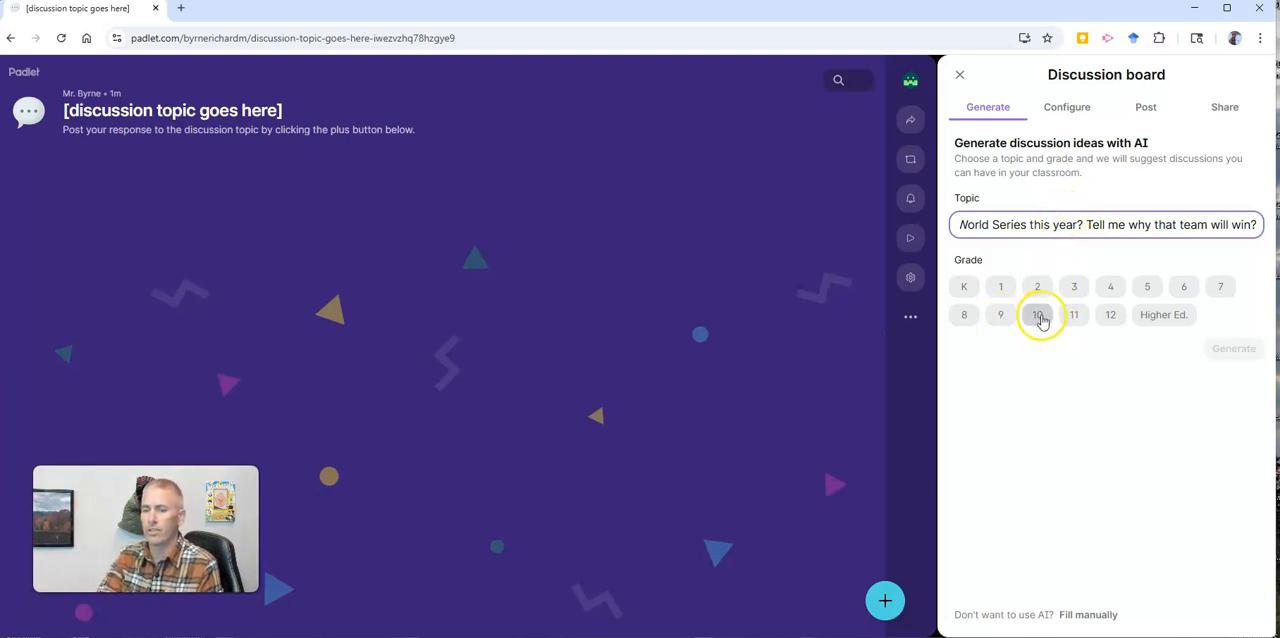
left_click(1075, 315)
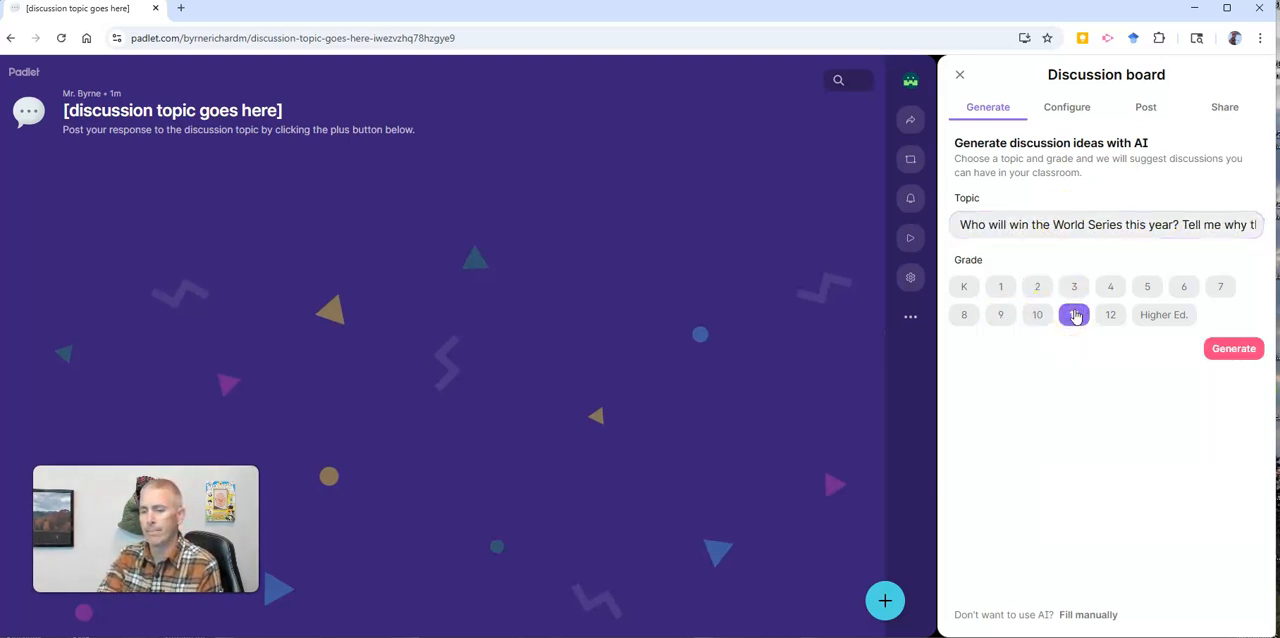
left_click(1243, 349)
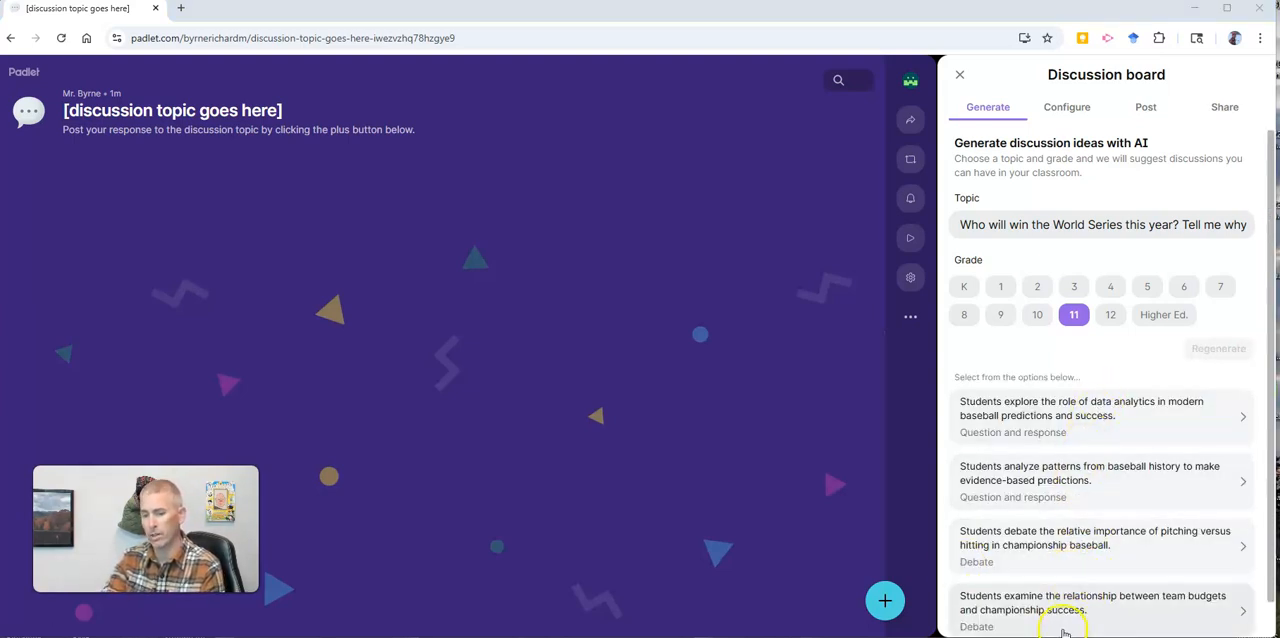
Step: Manually set the discussion prompt "Who will win the World Series this year? Tell me why your team will win." and the Question and response type
scroll(1070, 541, "down", 1)
scroll(1068, 541, "down", 2)
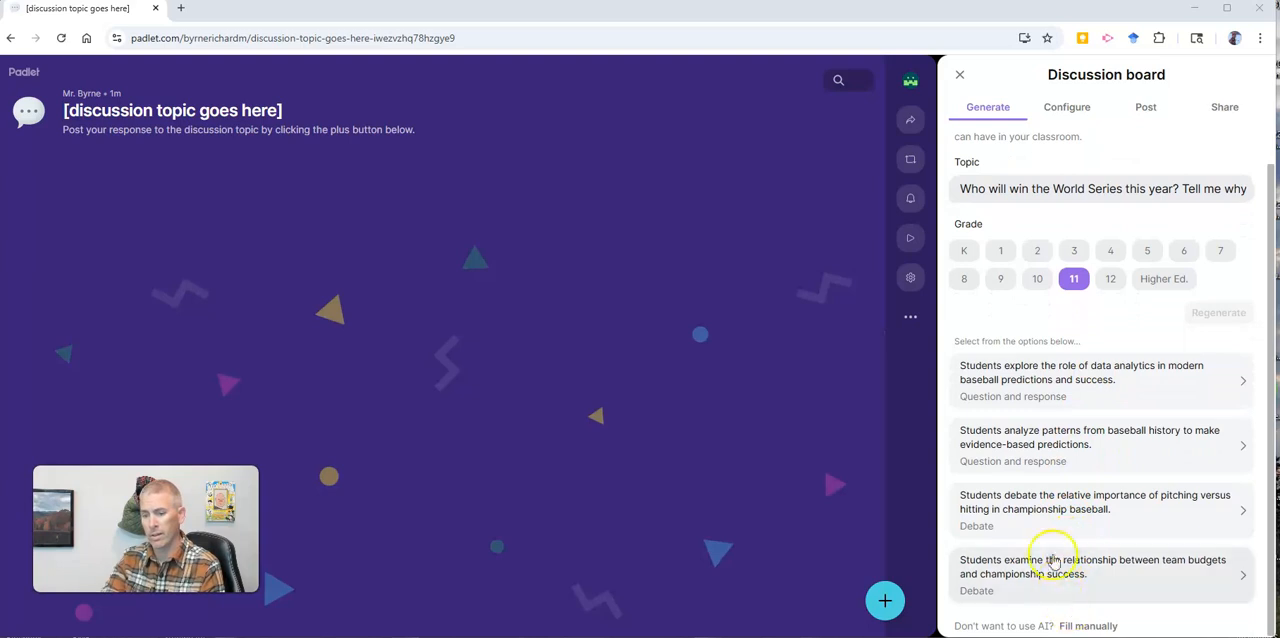
left_click(1085, 627)
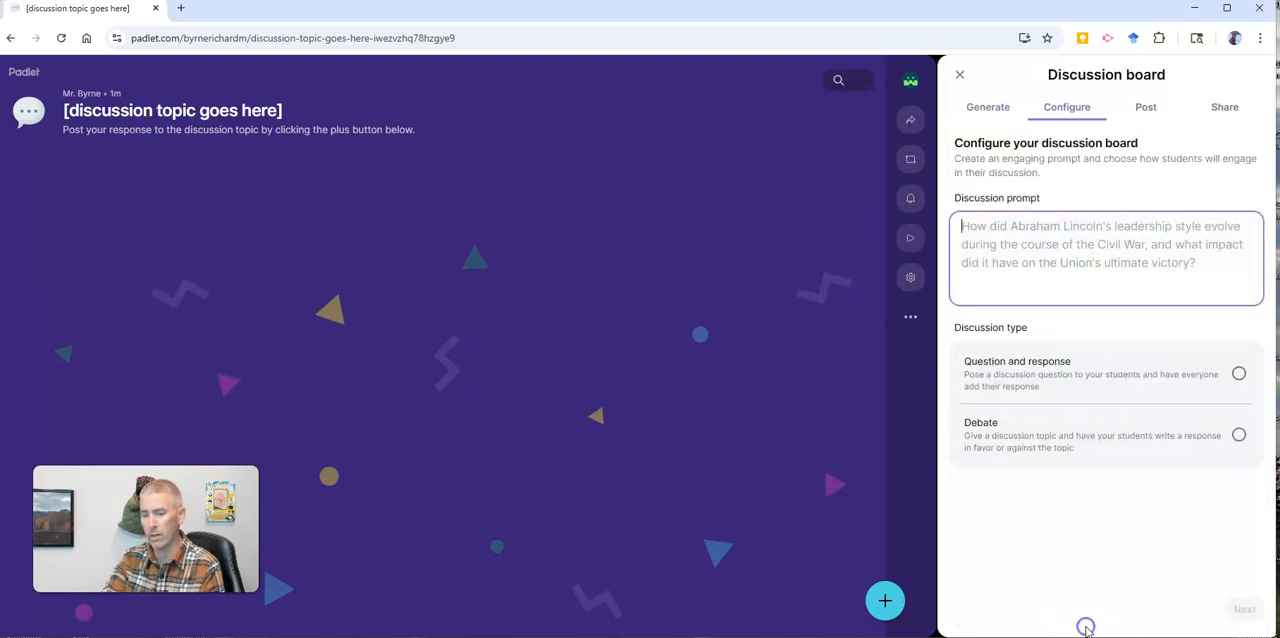
left_click(1020, 236)
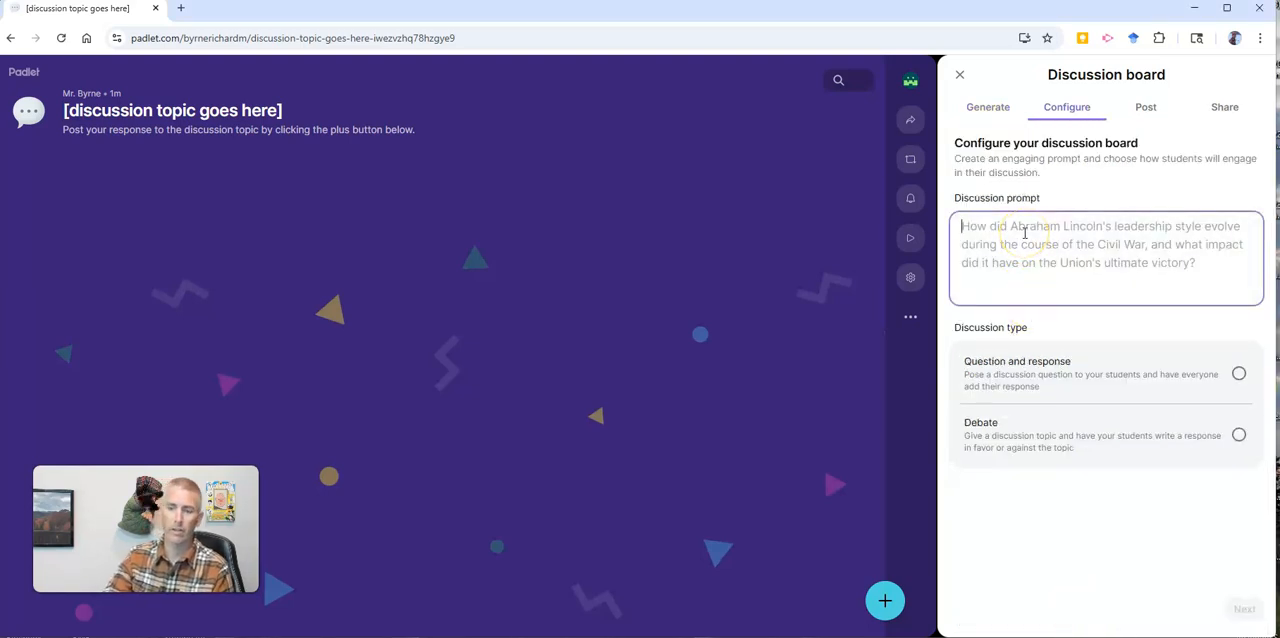
type("WHo")
key("BackSpace")
key("BackSpace")
type("ho will wind the")
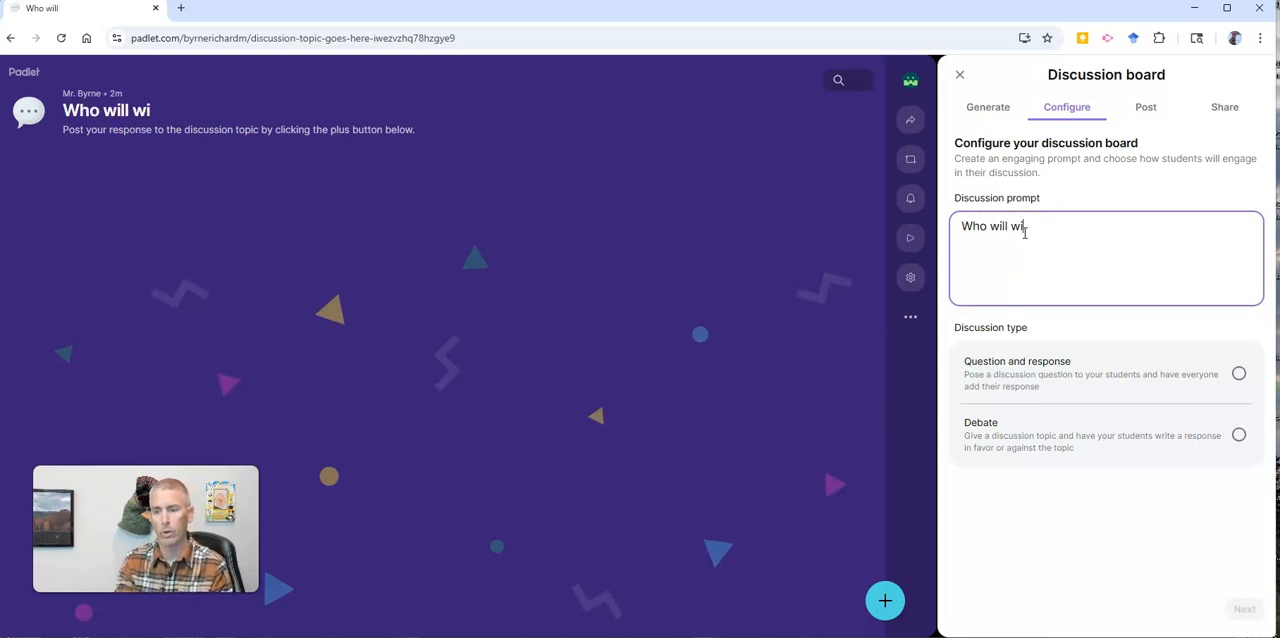
key("BackSpace")
key("BackSpace")
key("BackSpace")
key("BackSpace")
key("BackSpace")
key("BackSpace")
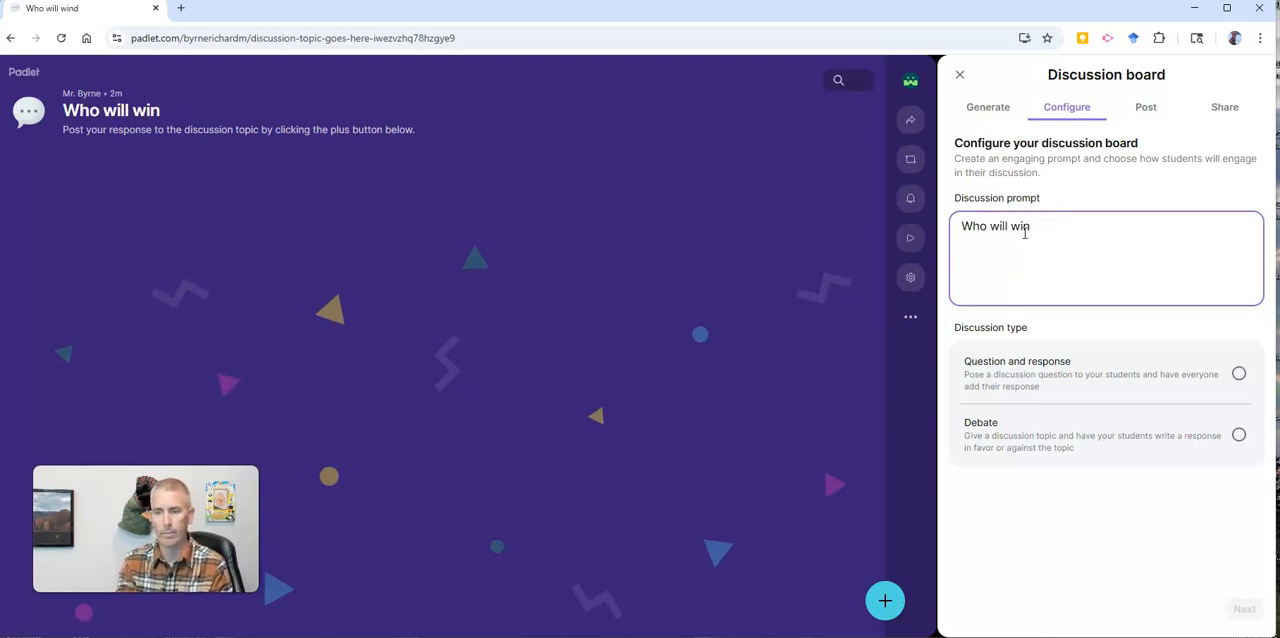
type("the Wo")
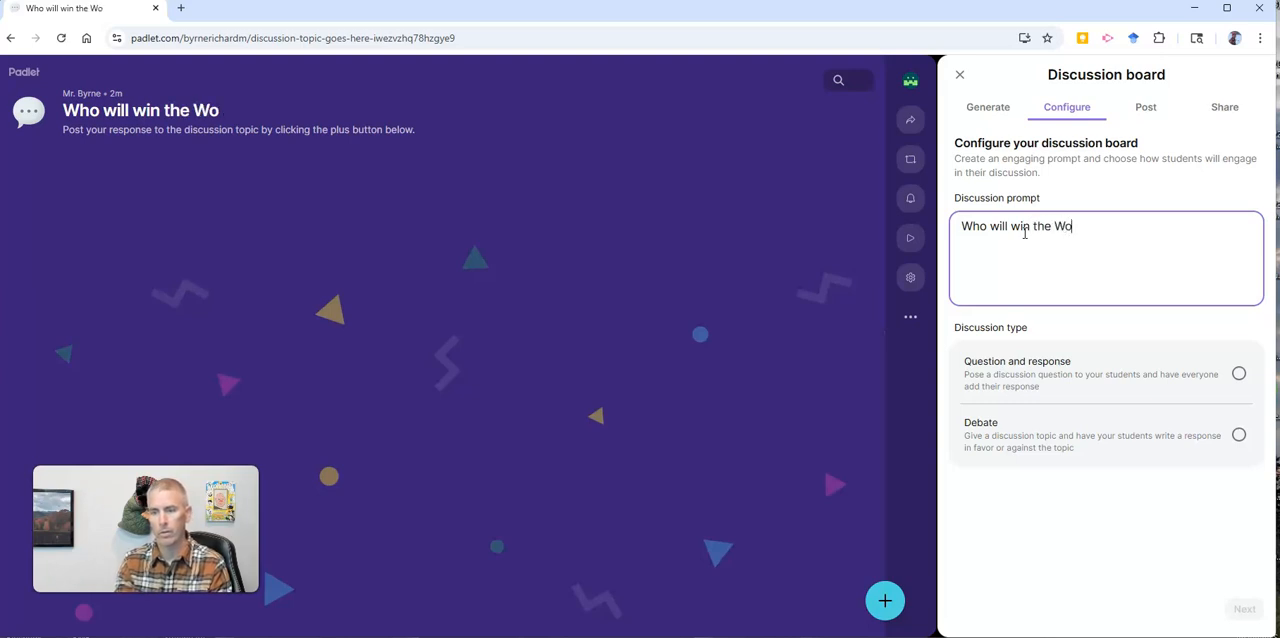
type("rld Seri")
key("BackSpace")
type("ries this year")
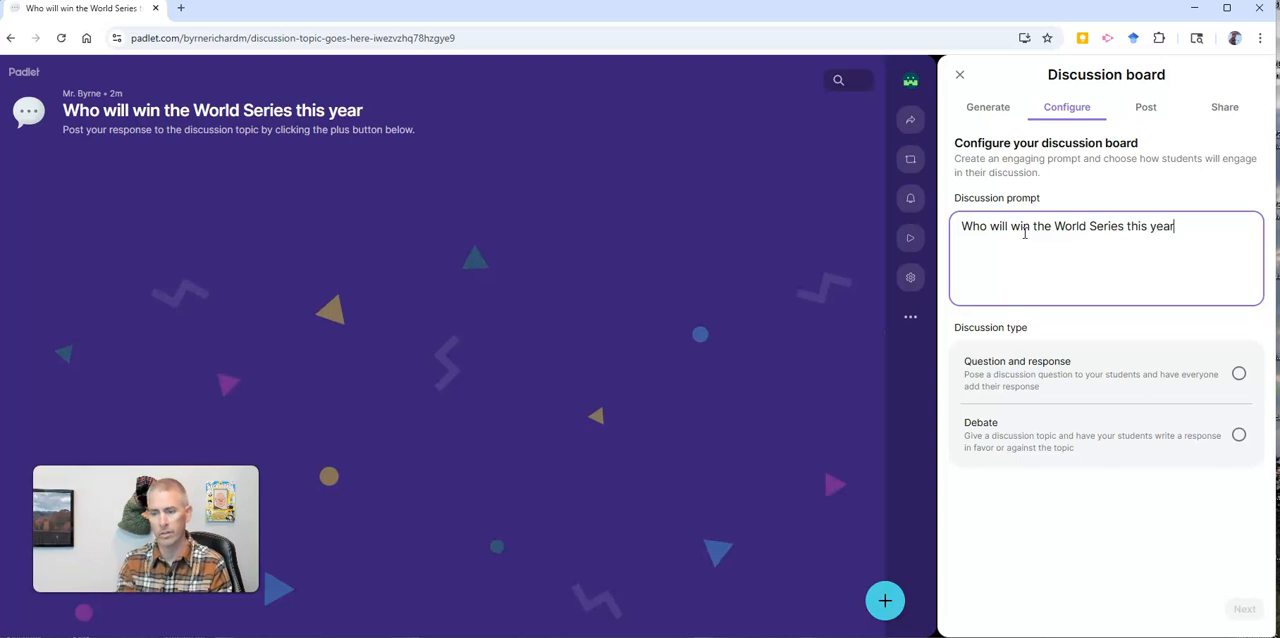
type("? Tell ")
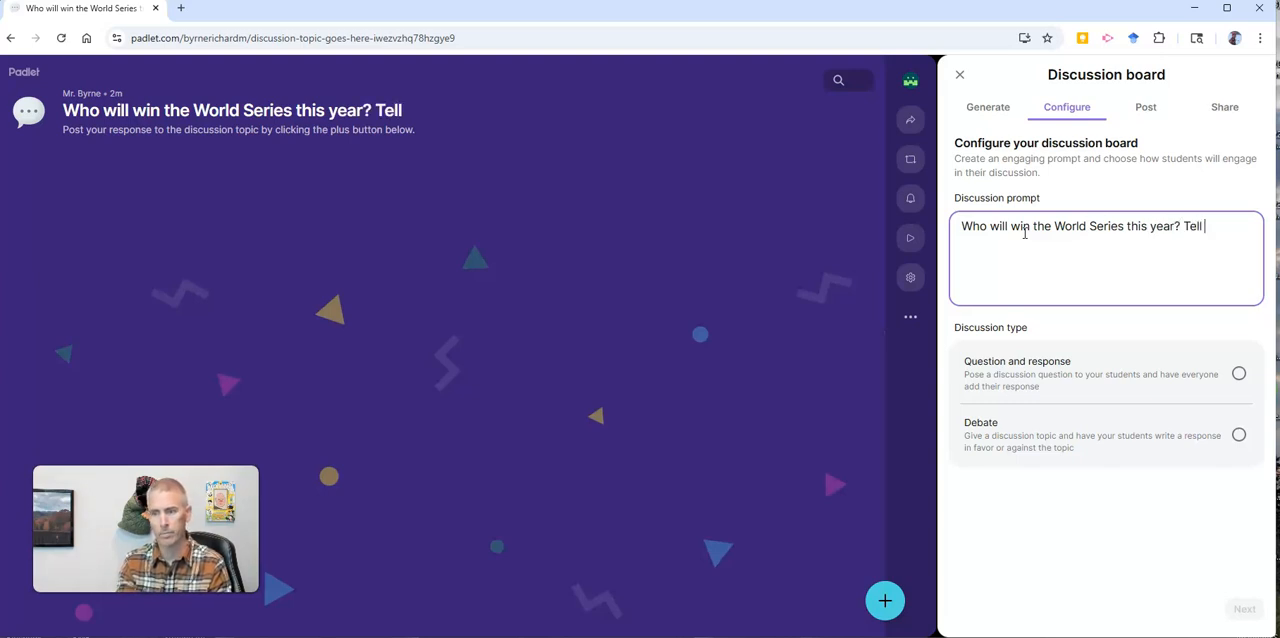
type("me why")
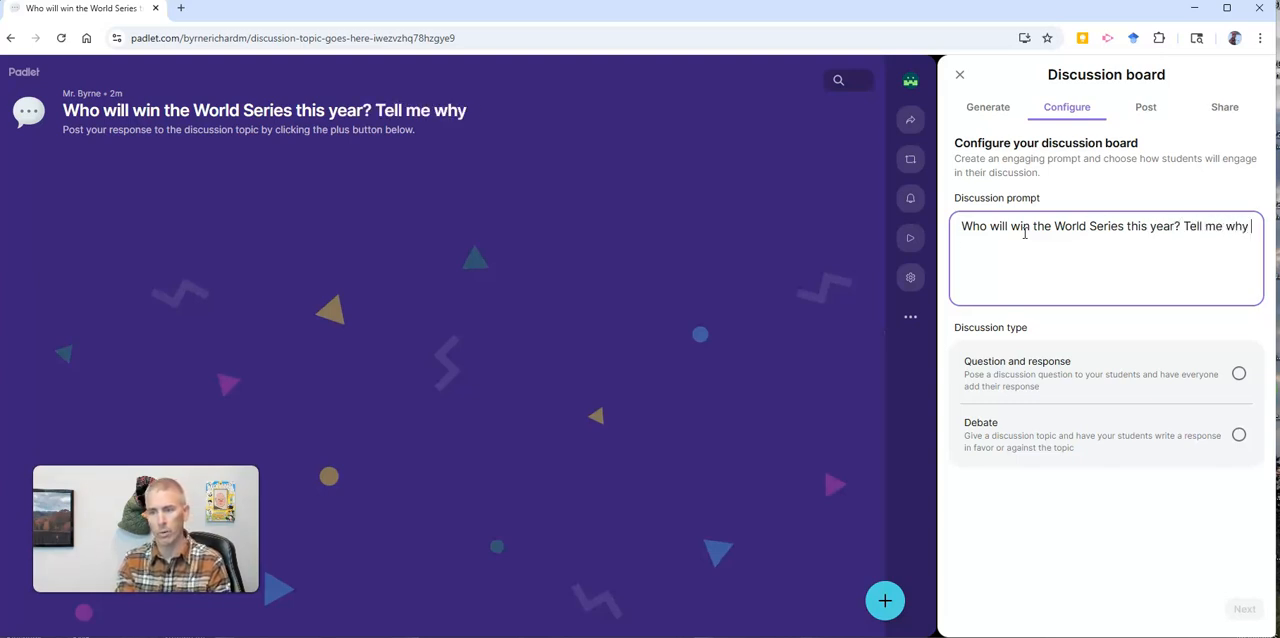
type(" your team will win.")
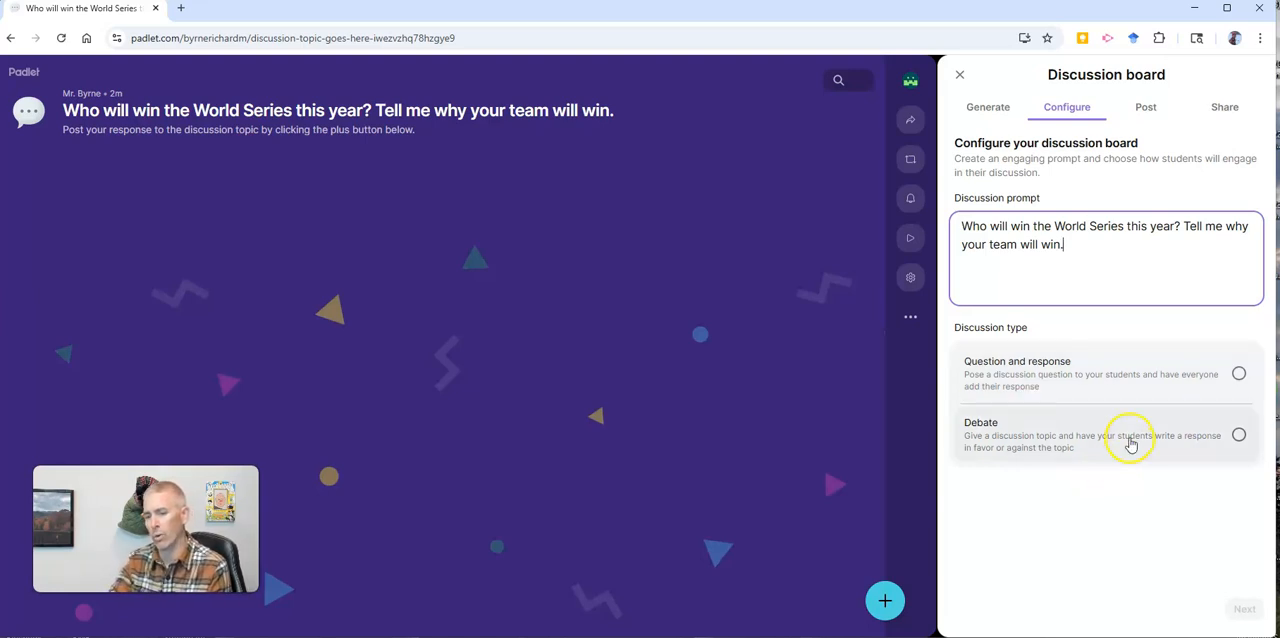
left_click(1071, 383)
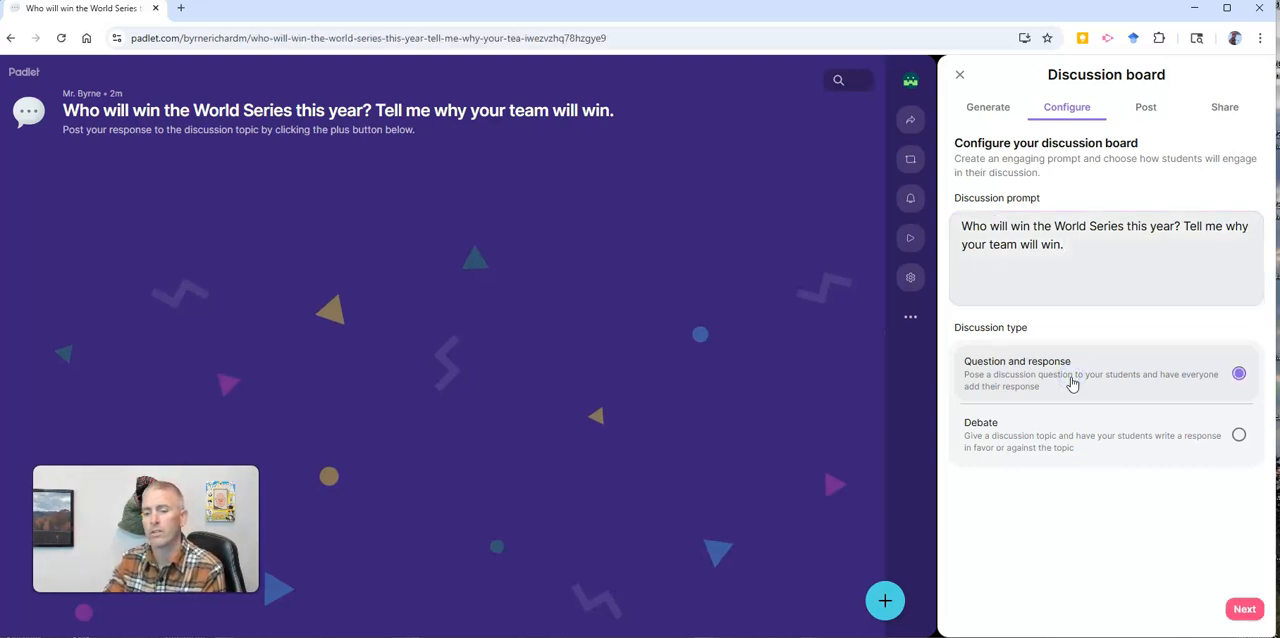
left_click(1244, 609)
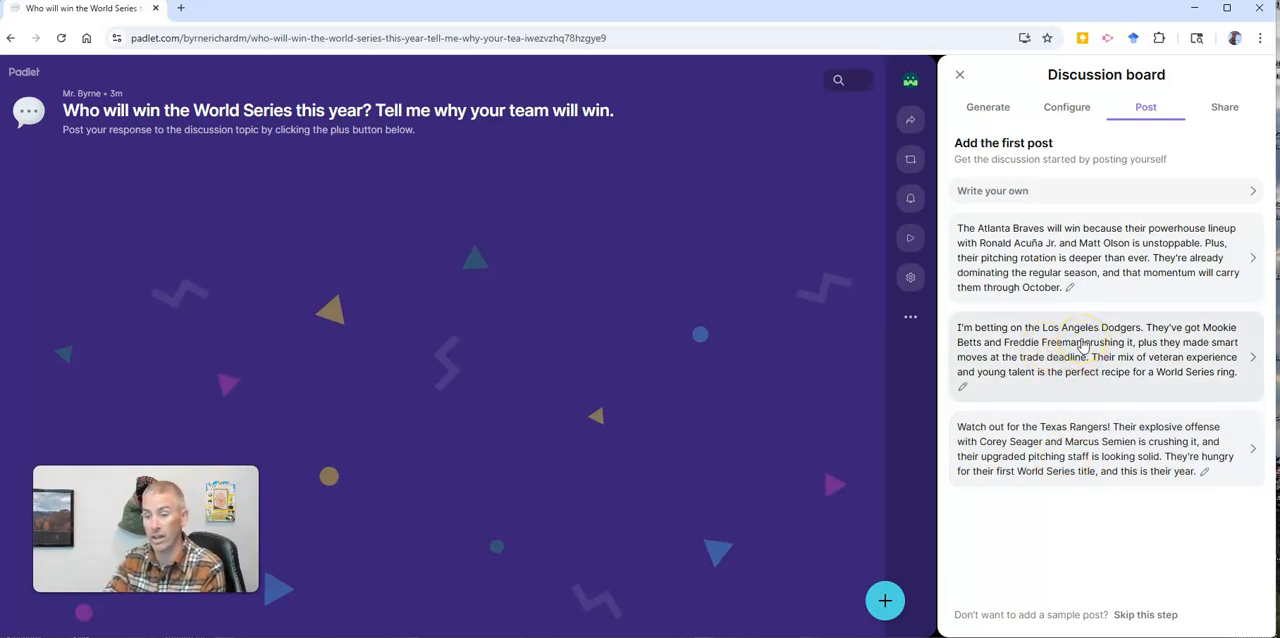
Step: Open the suggested Los Angeles Dodgers post for editing and replace "betting on" with "picking"
left_click(963, 388)
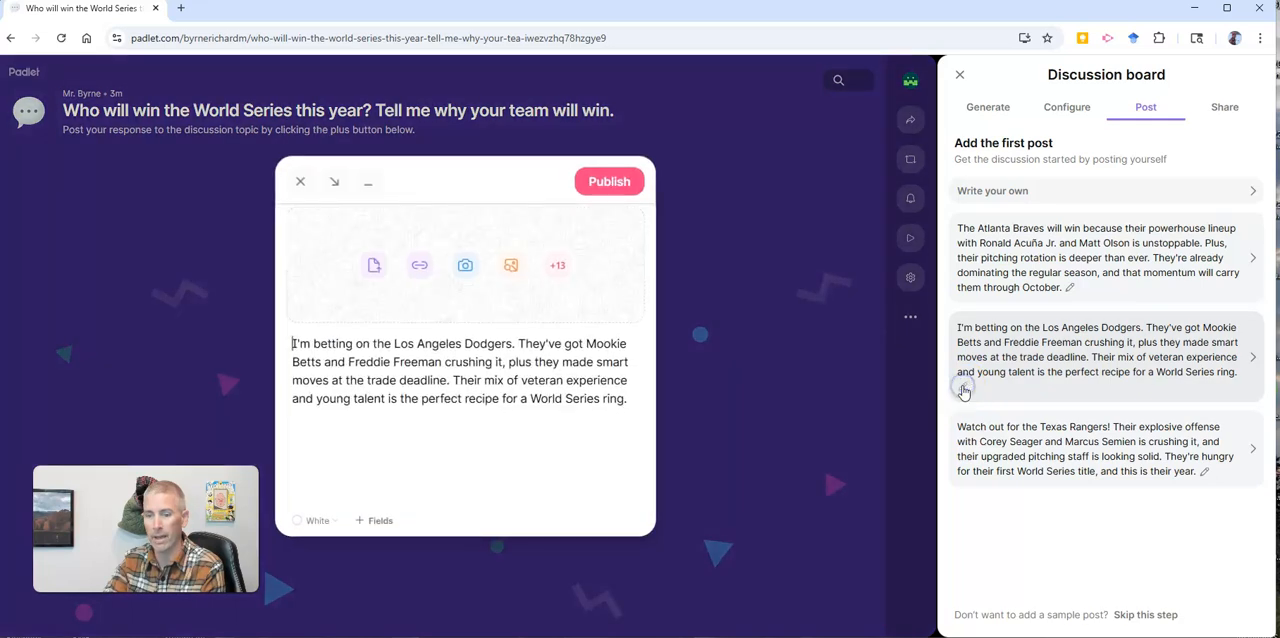
double_click(315, 344)
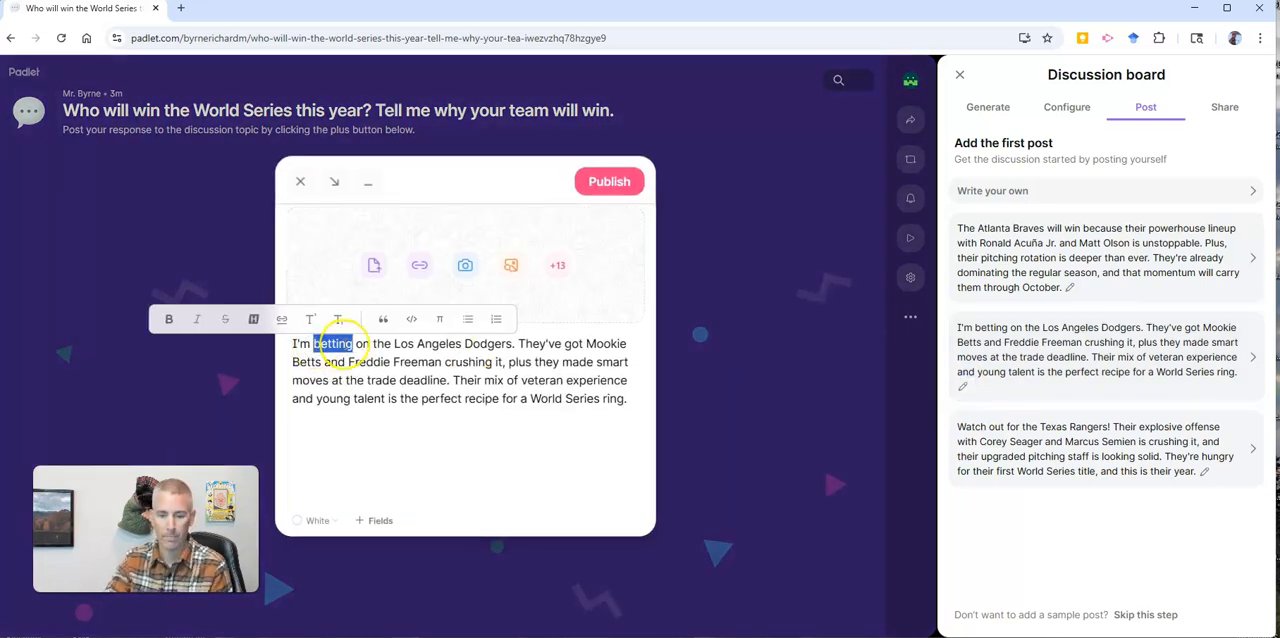
key("Delete")
key("Delete")
key("Delete")
key("Delete")
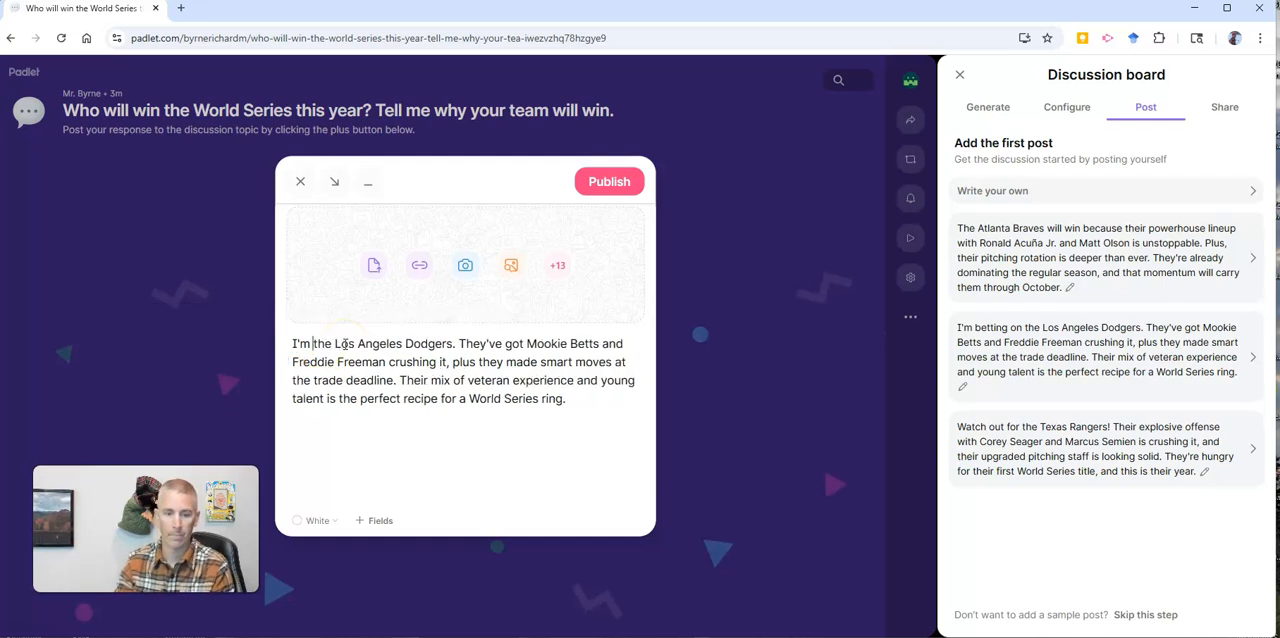
type("picking")
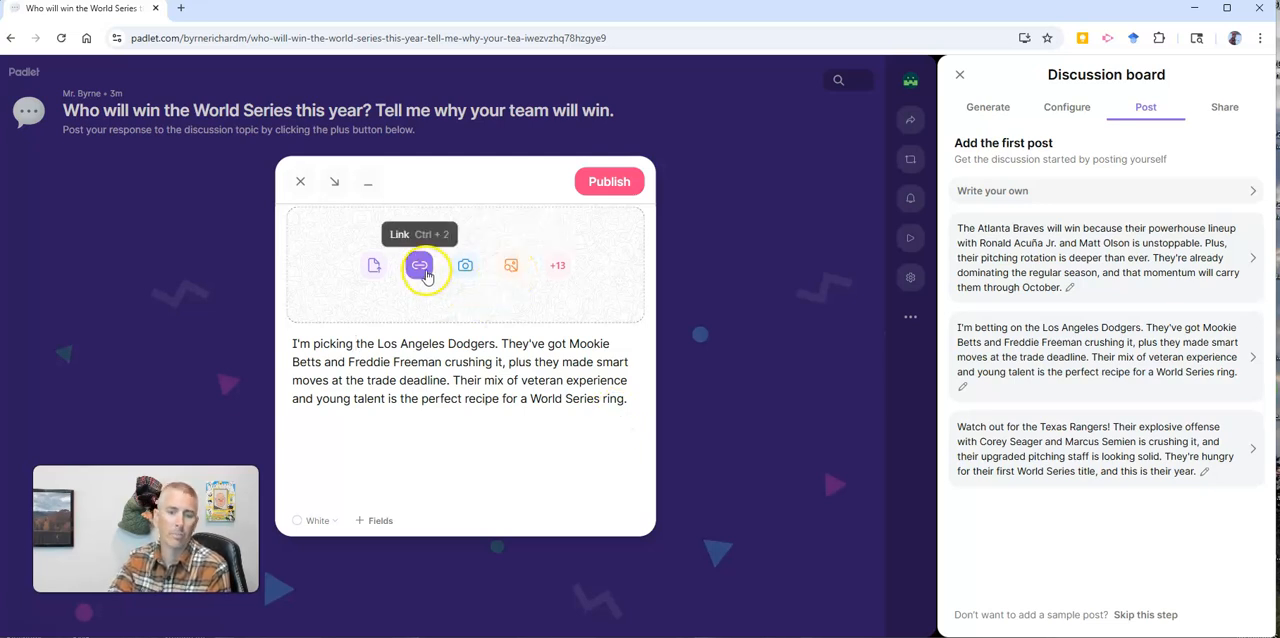
Step: Examine the additional attachment types available for the post, allowing clipboard access, and close the list
left_click(555, 267)
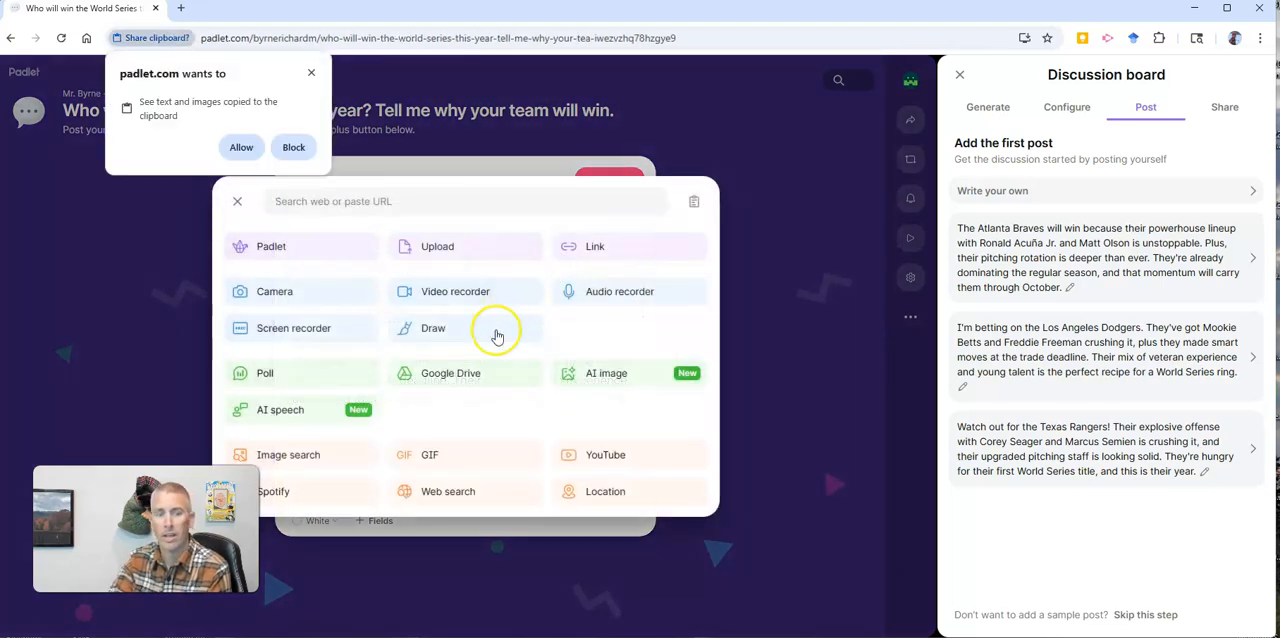
left_click(241, 147)
left_click(597, 301)
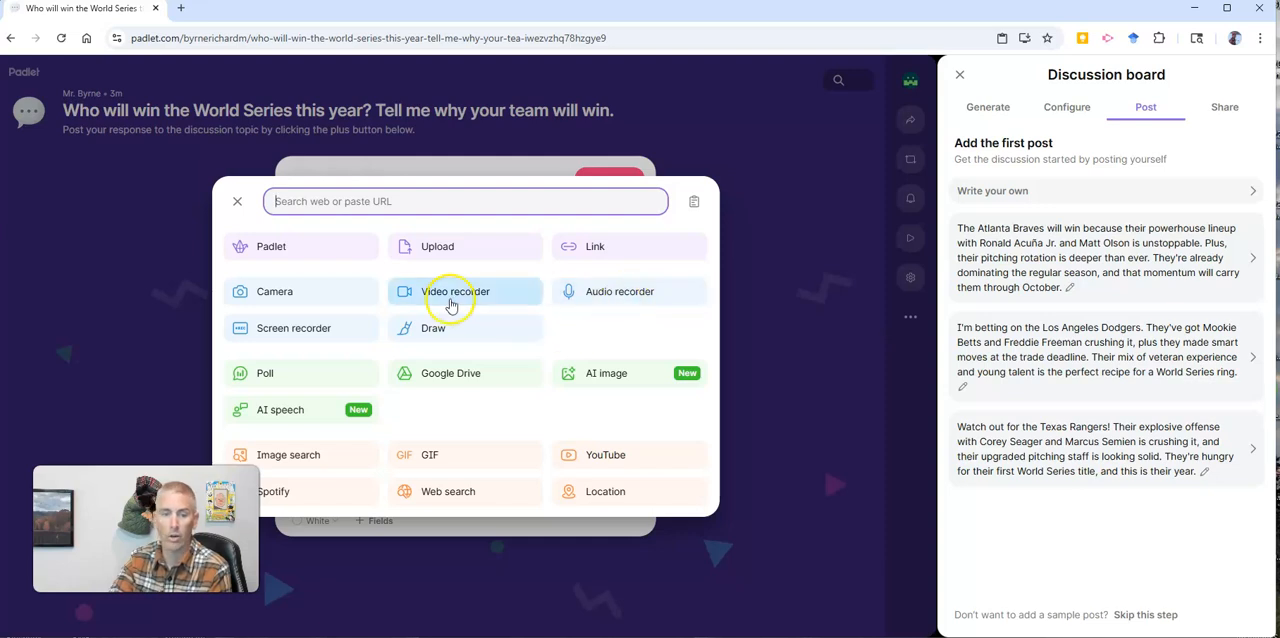
left_click(239, 204)
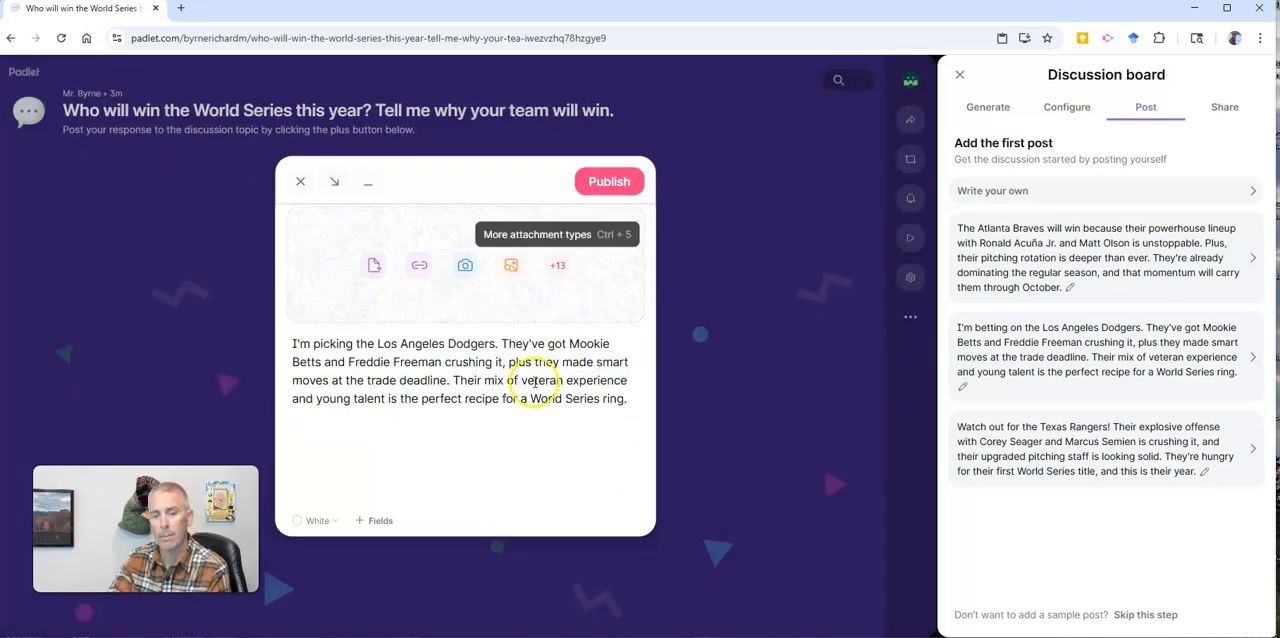
Step: Publish the edited Dodgers post as the first post and finish the discussion board setup guide
left_click(610, 182)
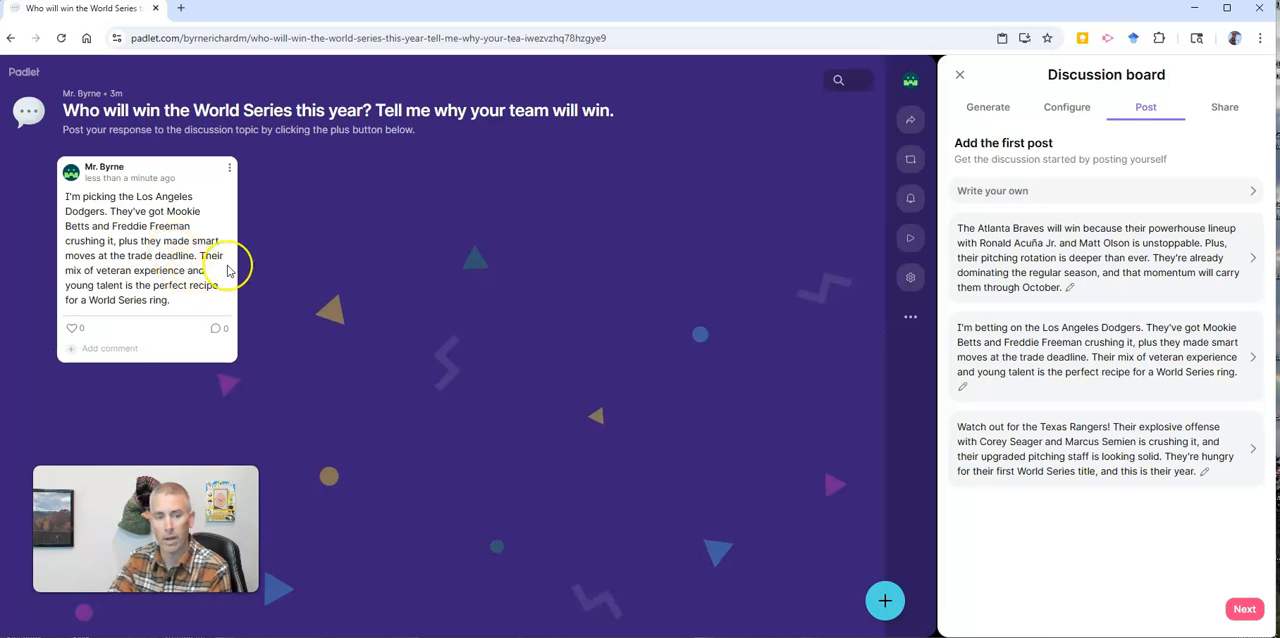
left_click(1241, 609)
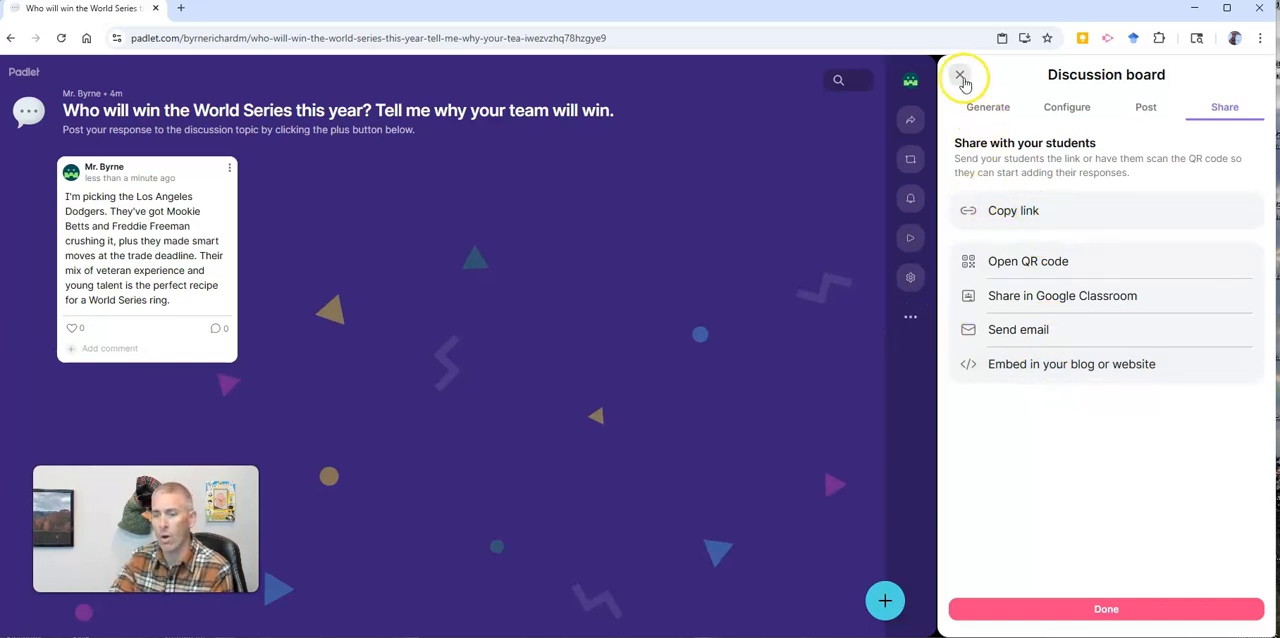
left_click(1131, 607)
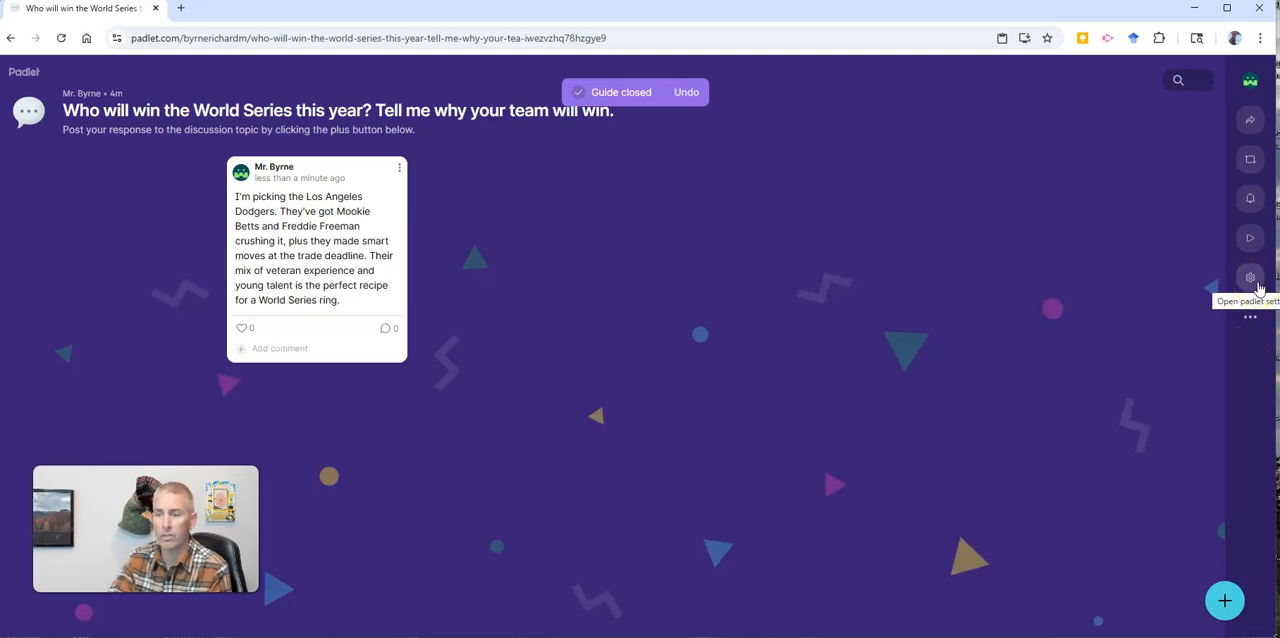
Step: Change the board's icon to the plain grinning face emoji in the board settings and save it
left_click(1257, 285)
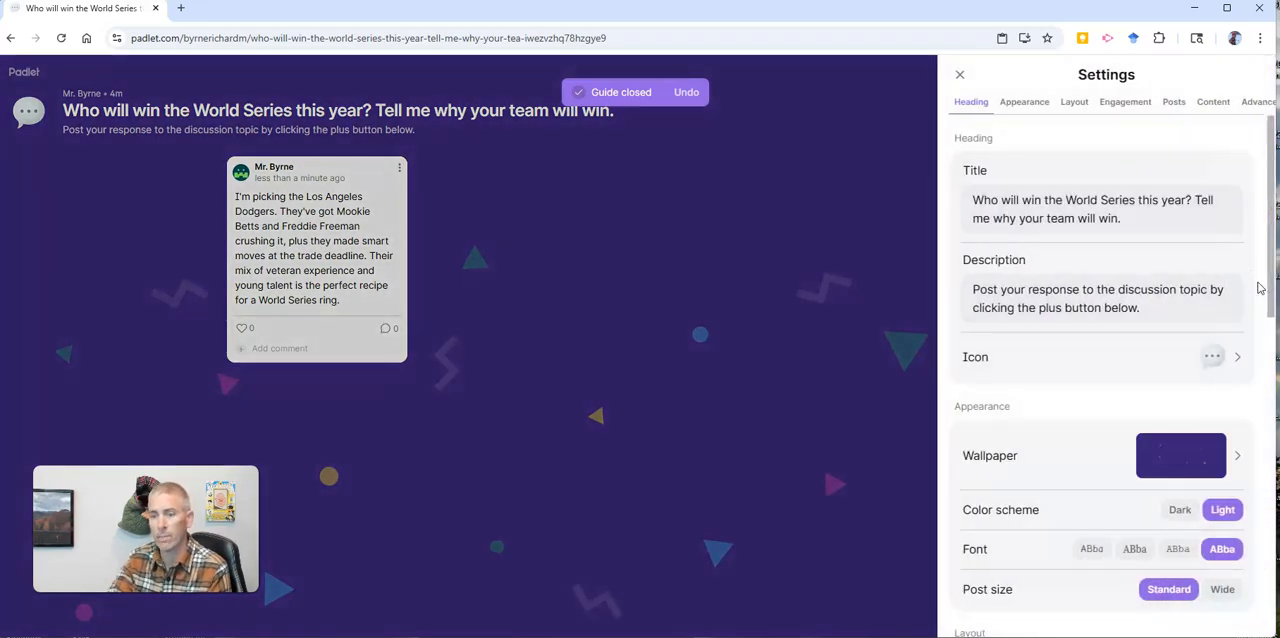
left_click(1213, 356)
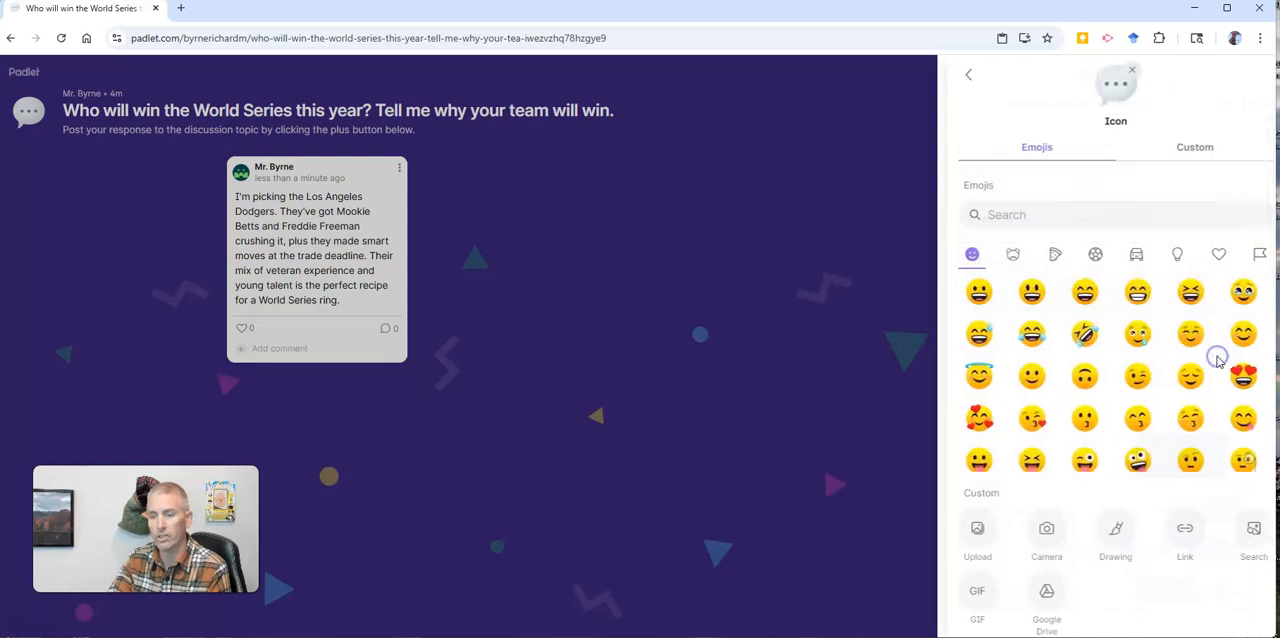
left_click(969, 291)
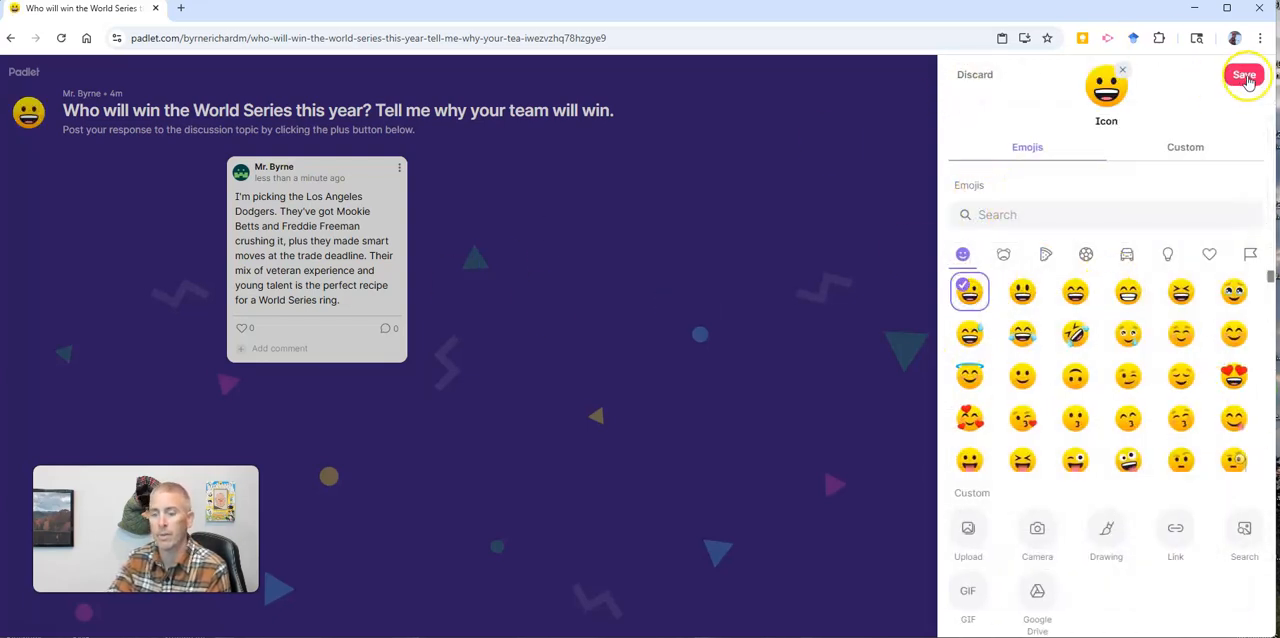
left_click(1246, 78)
Step: Set the board's wallpaper to the dark blue design from Textures & patterns, after trying light gray and striped light blue, and save it
left_click(1220, 450)
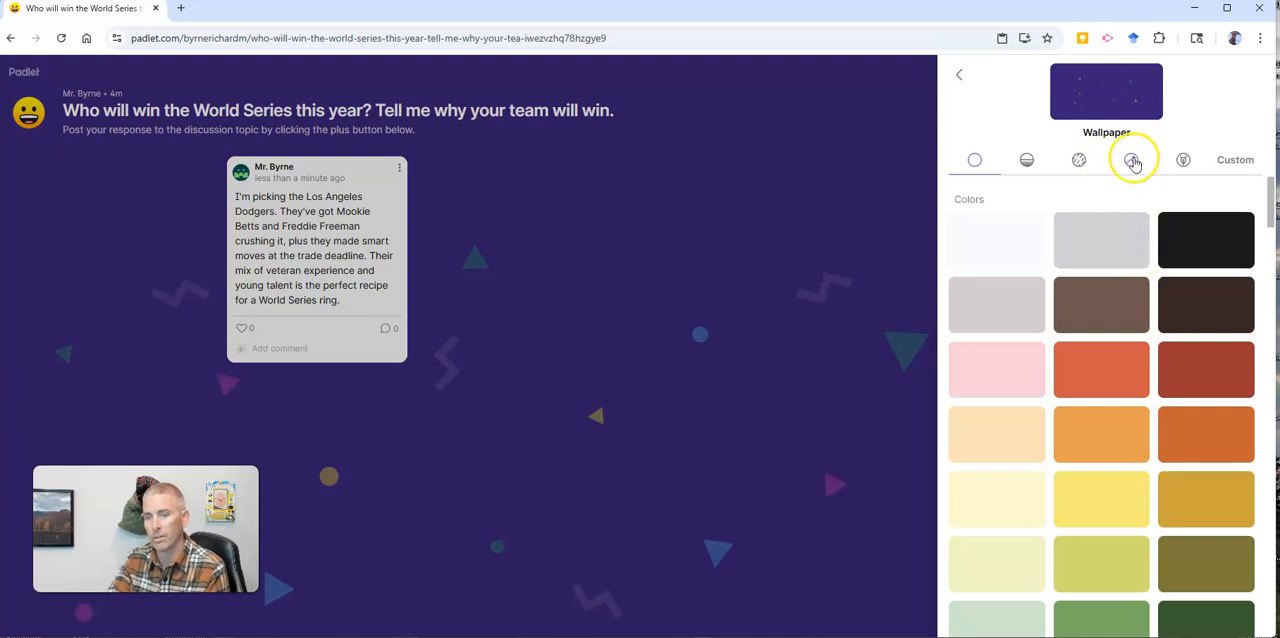
left_click(1130, 245)
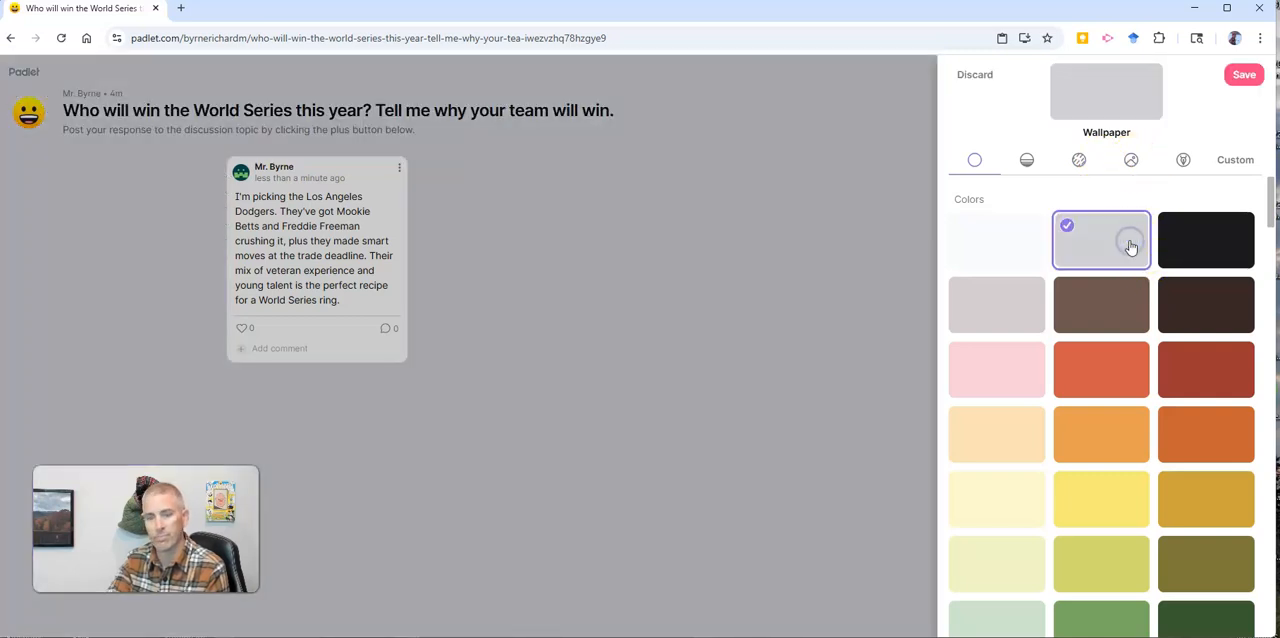
left_click(1079, 160)
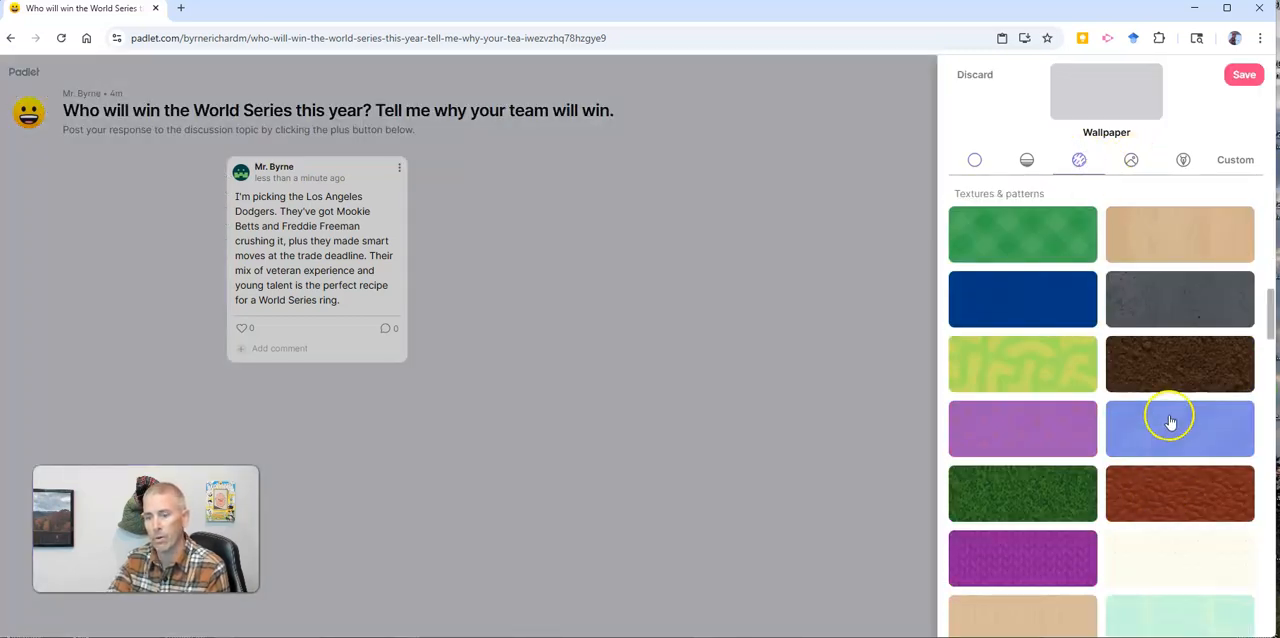
left_click(1168, 424)
left_click(1060, 300)
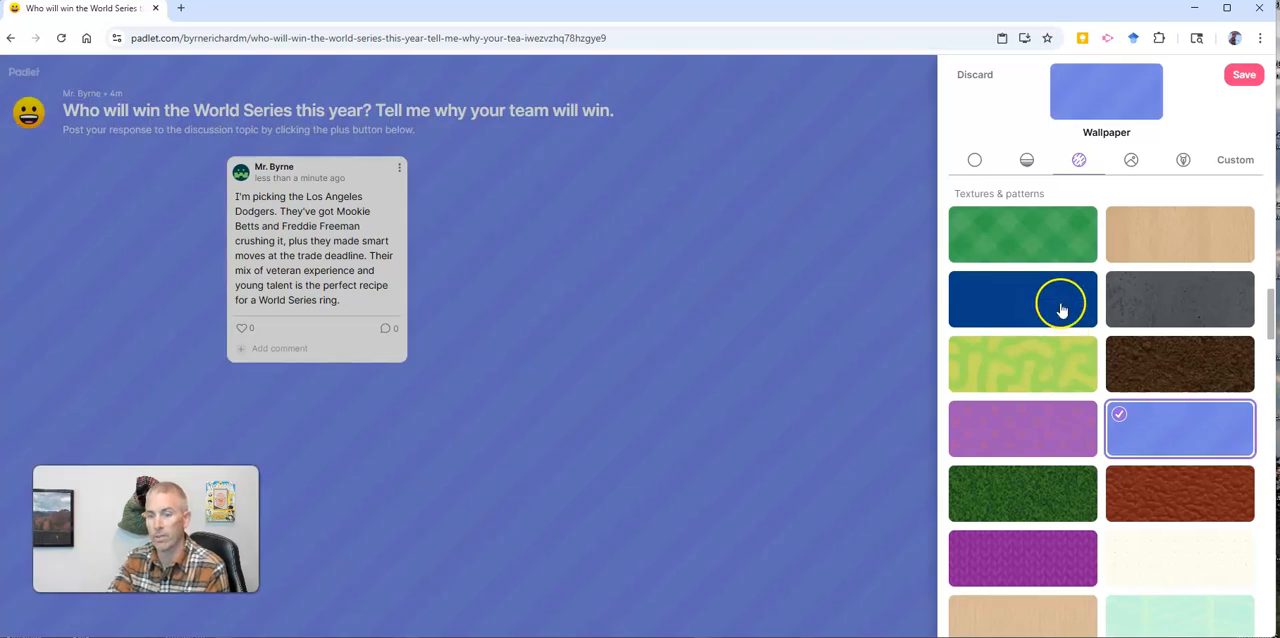
left_click(1245, 80)
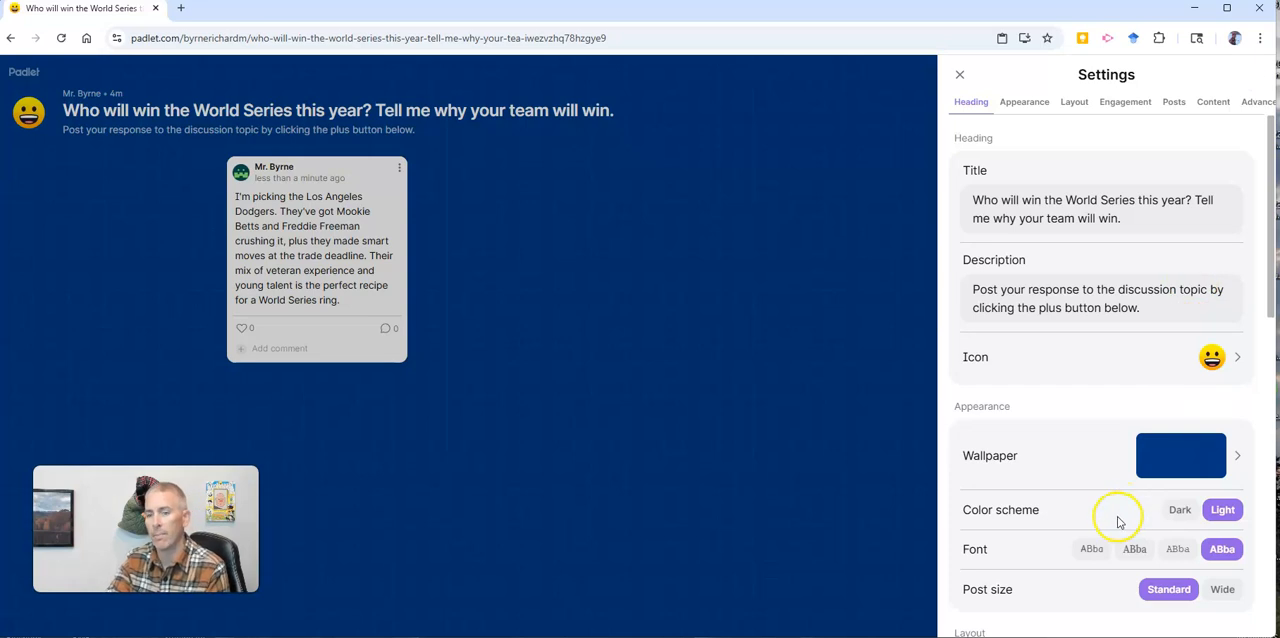
Step: Set the board's post layout format to Stream
scroll(1114, 524, "down", 1)
scroll(1086, 449, "down", 4)
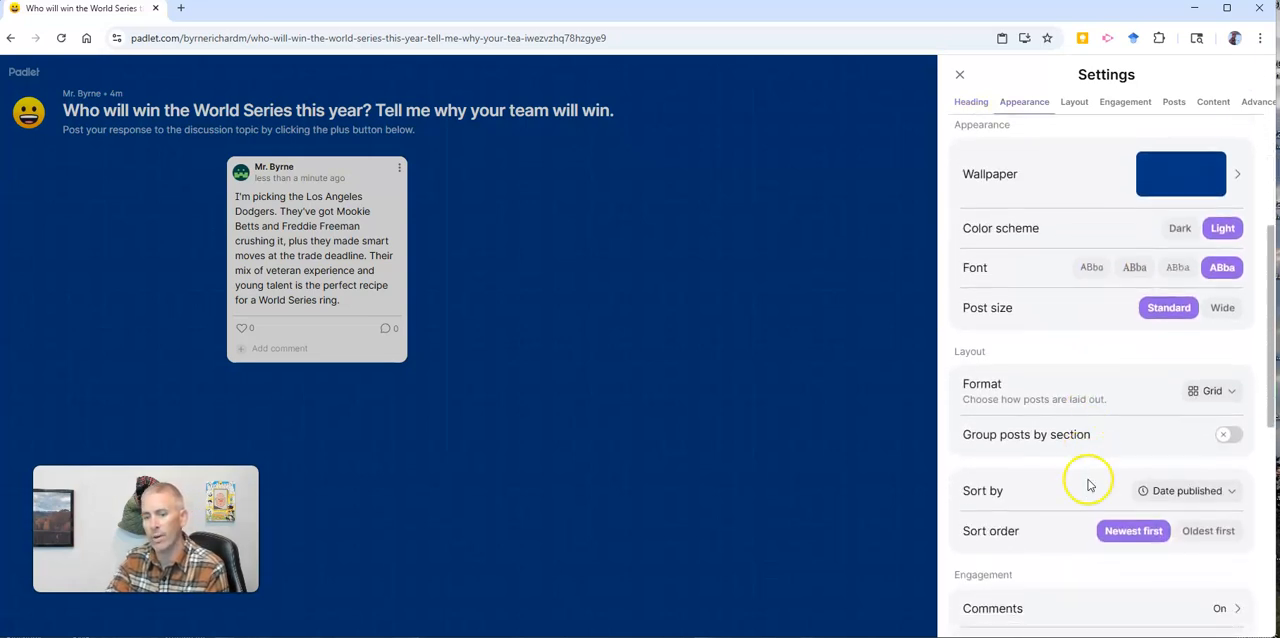
left_click(1212, 251)
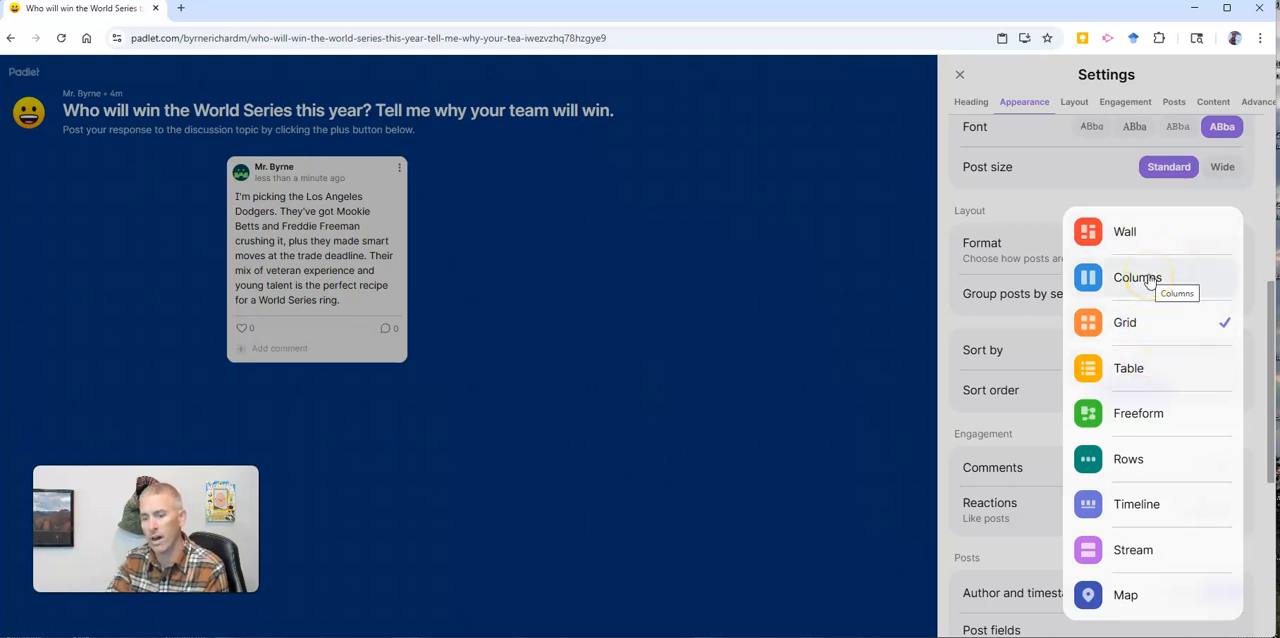
left_click(1170, 555)
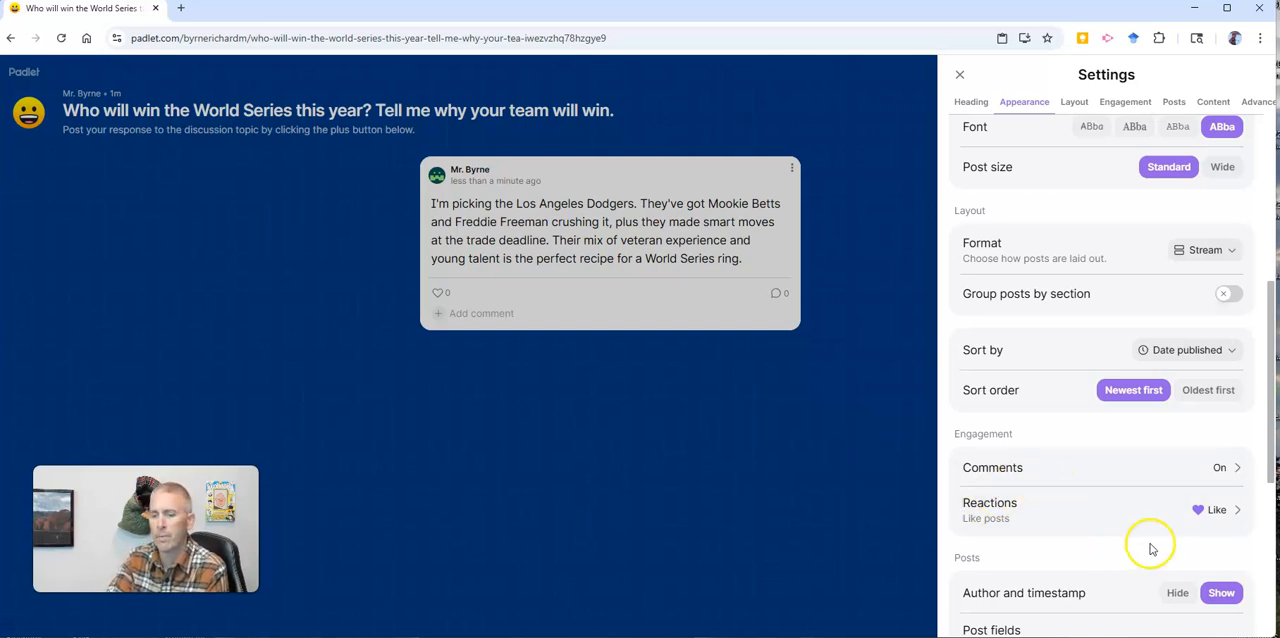
Step: Examine the comment attachment options and the moderation choices for posts and comments, and close the board settings
left_click(1233, 470)
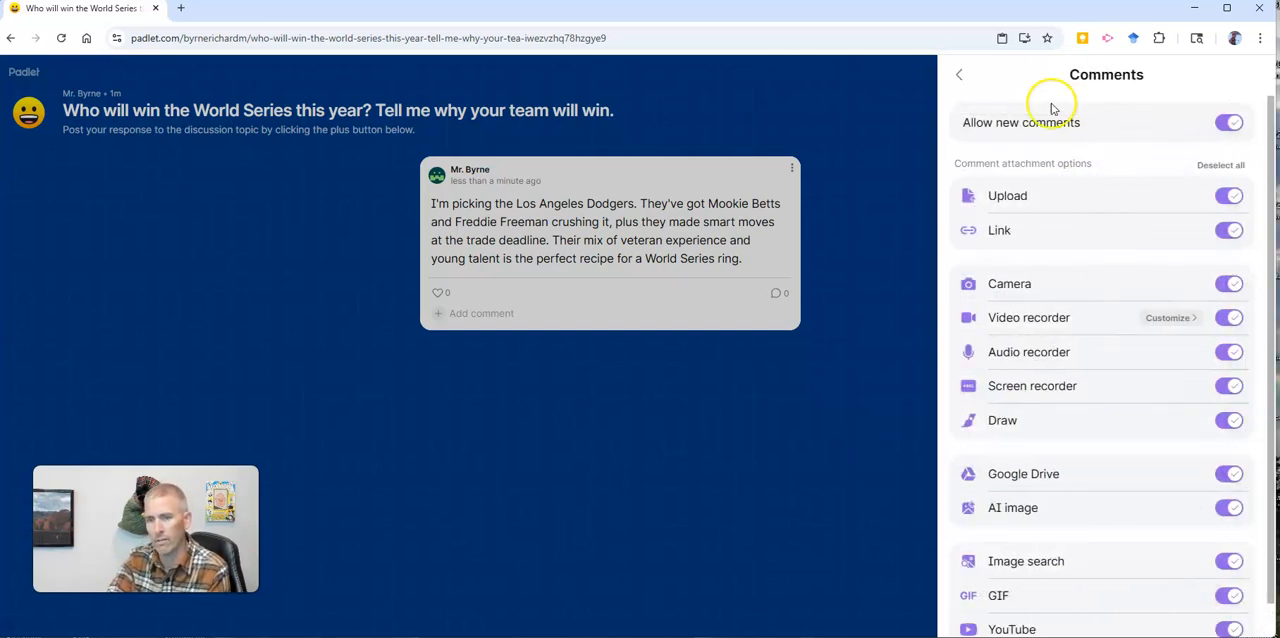
left_click(962, 78)
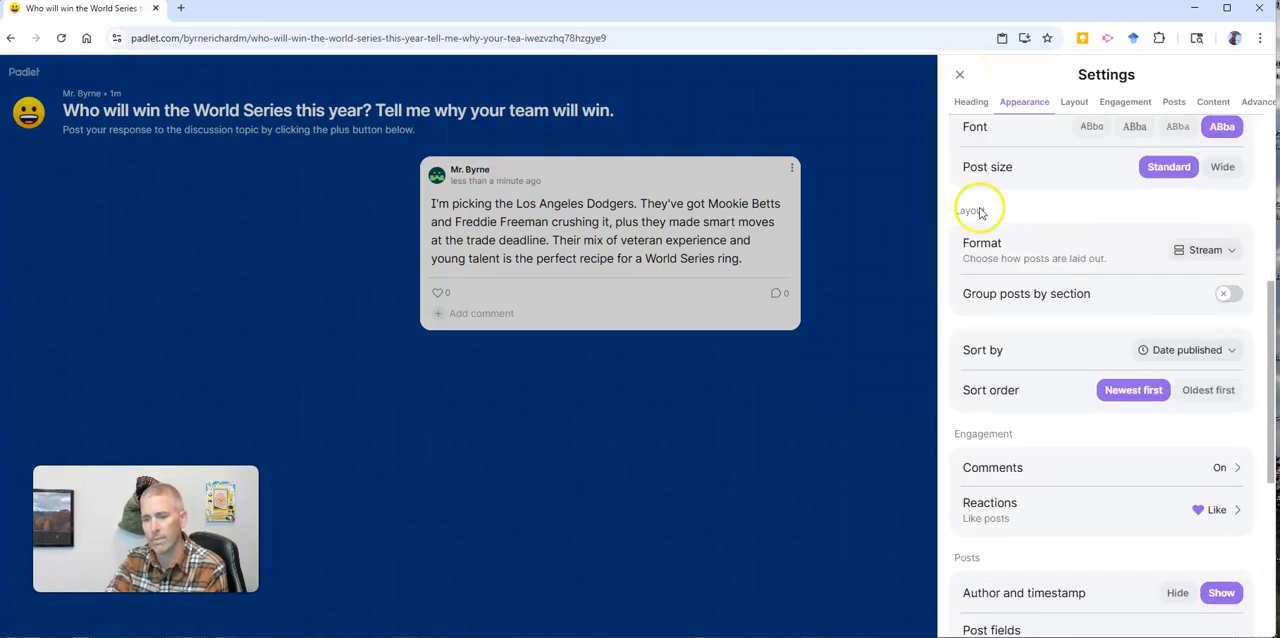
scroll(1094, 511, "down", 4)
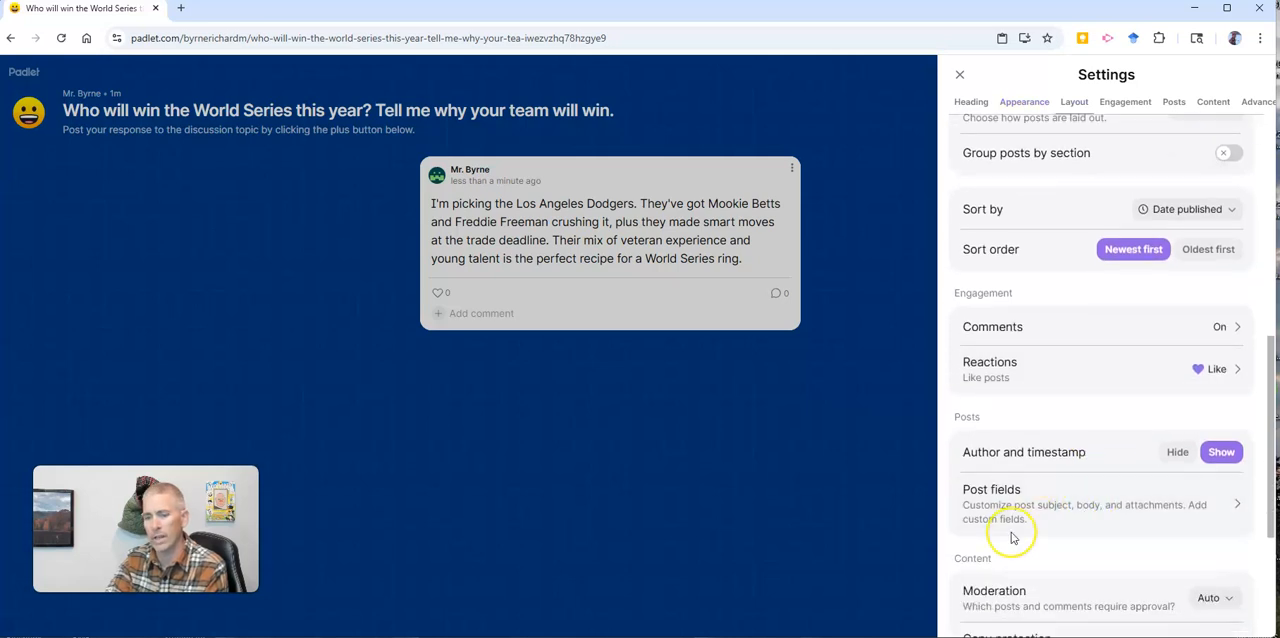
scroll(1013, 540, "down", 1)
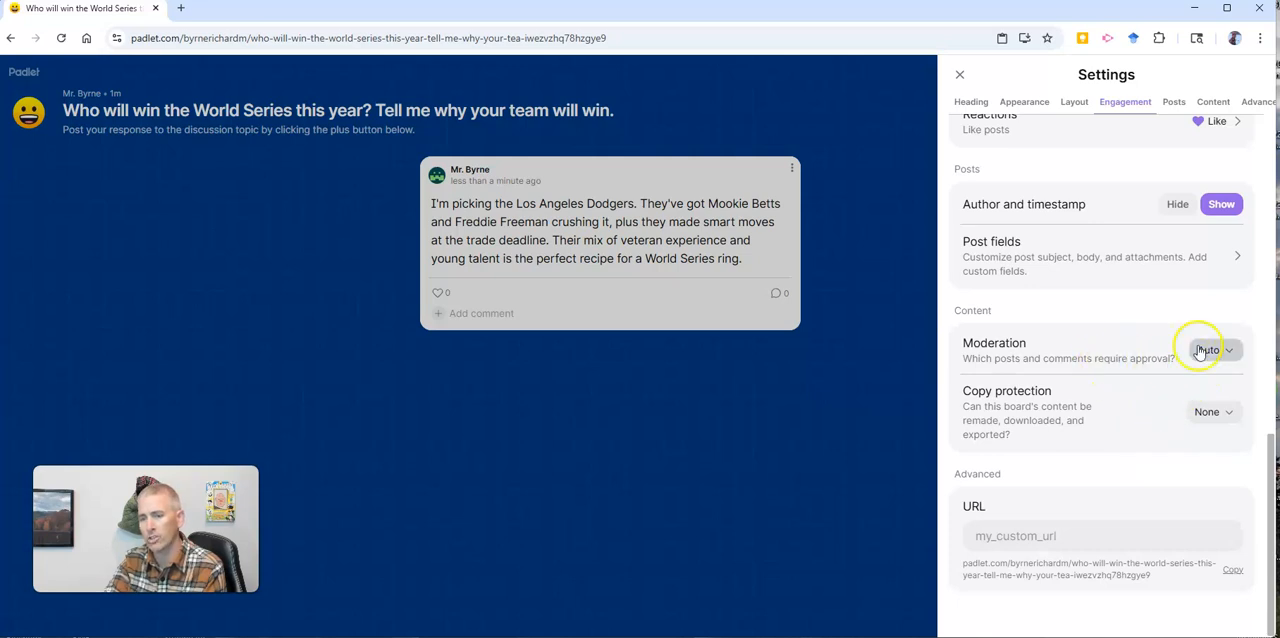
left_click(1234, 353)
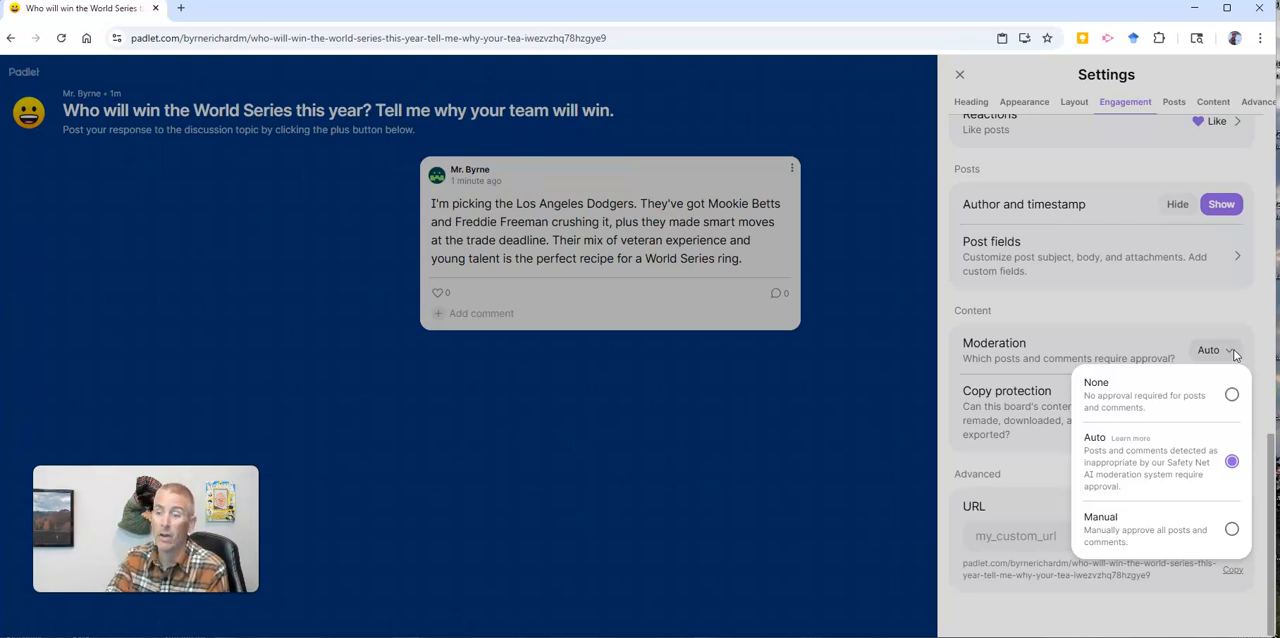
left_click(1165, 409)
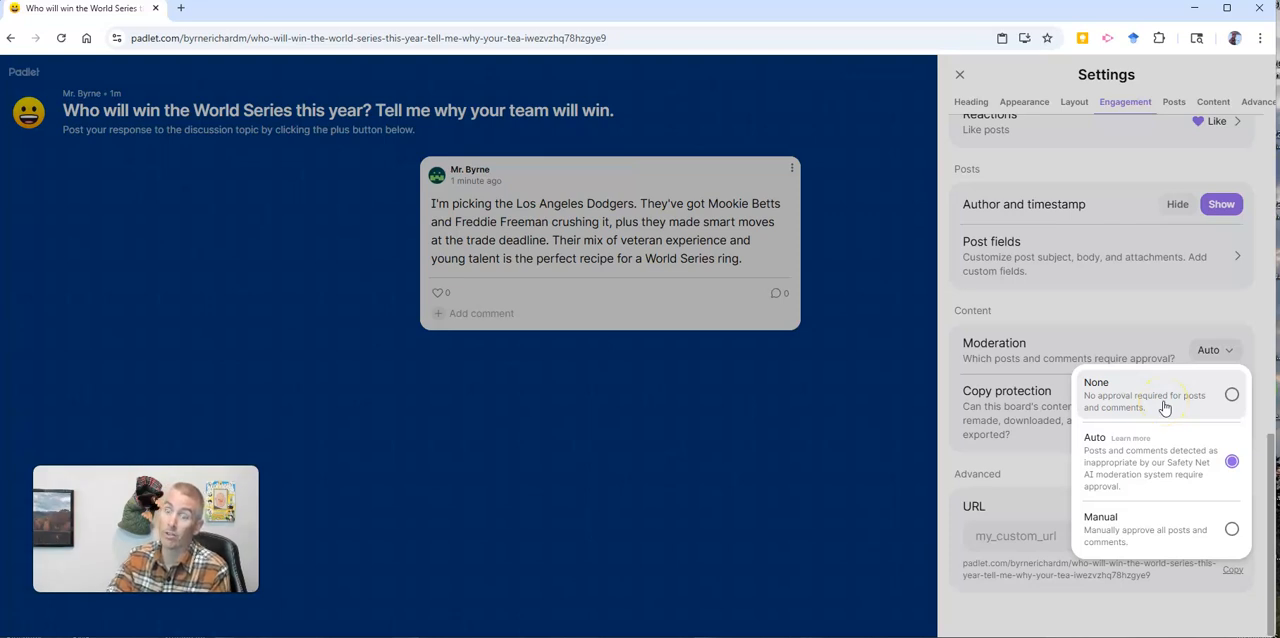
left_click(1156, 536)
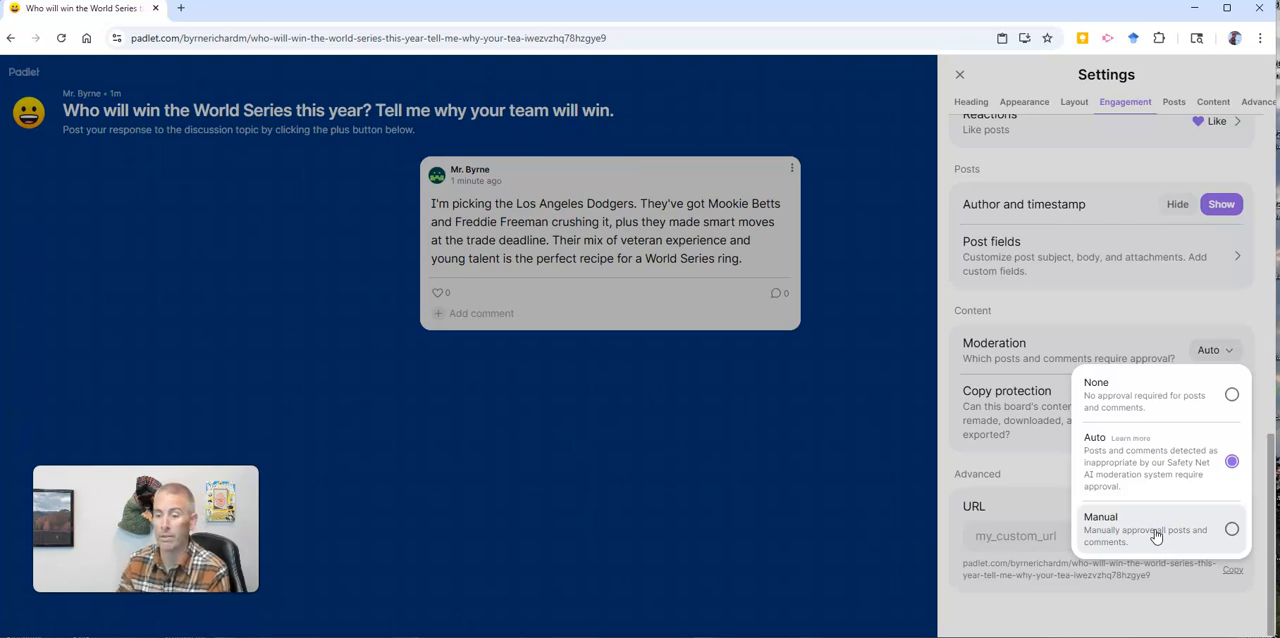
left_click(1034, 476)
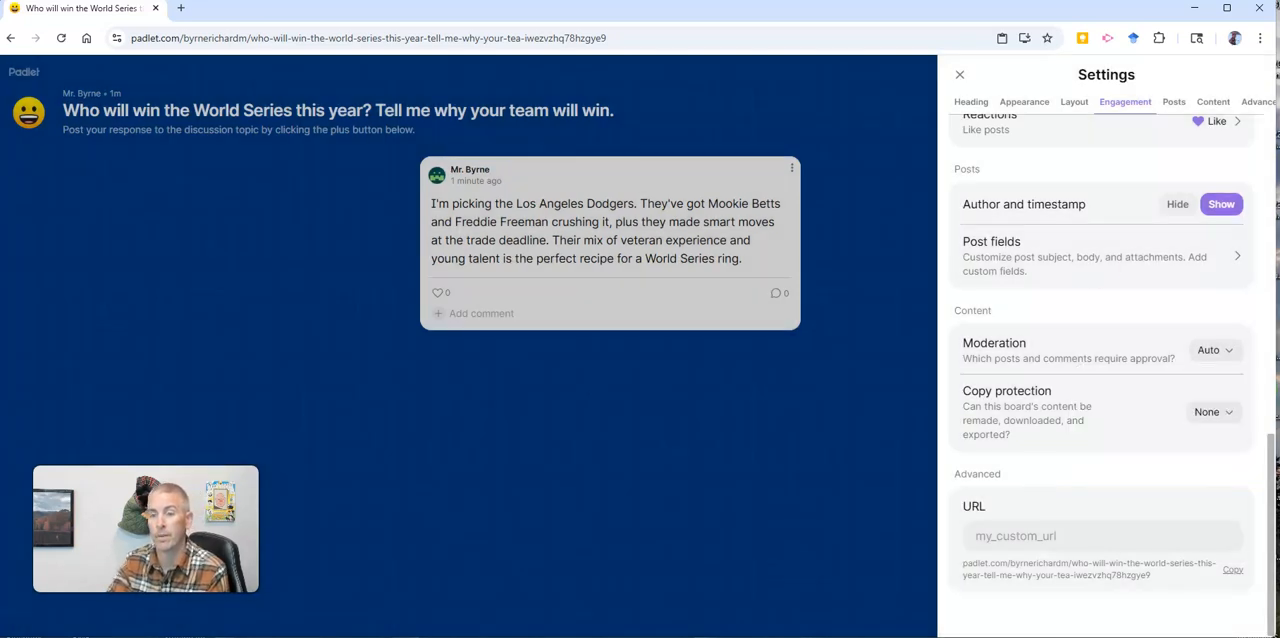
left_click(962, 78)
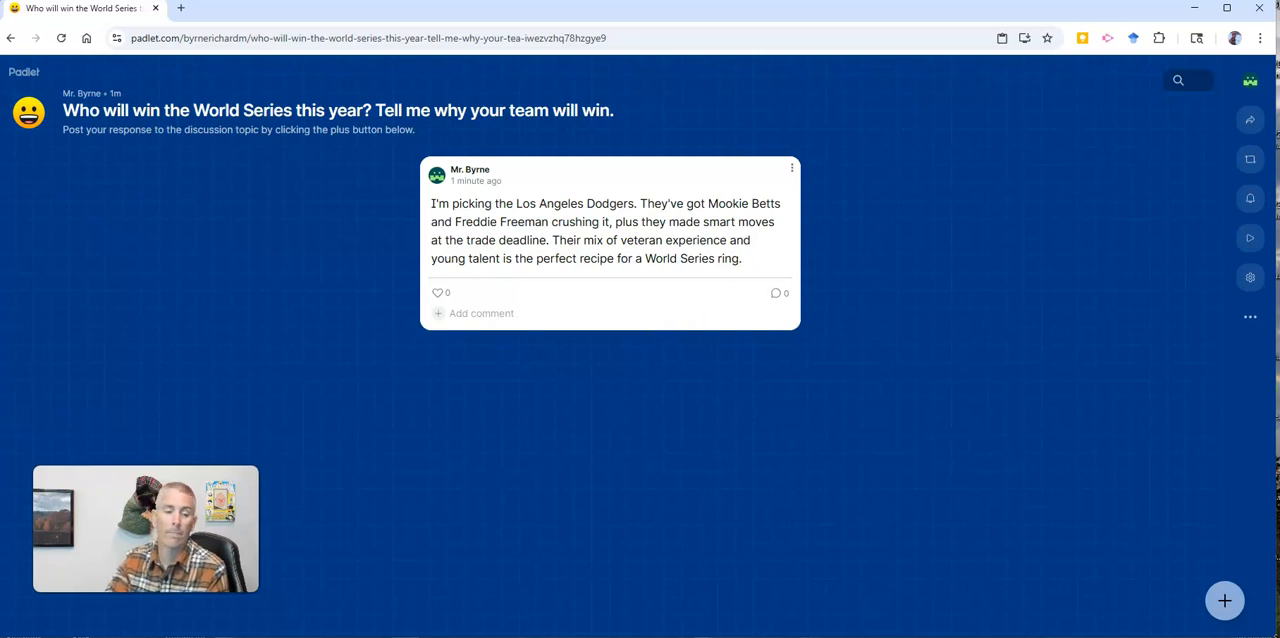